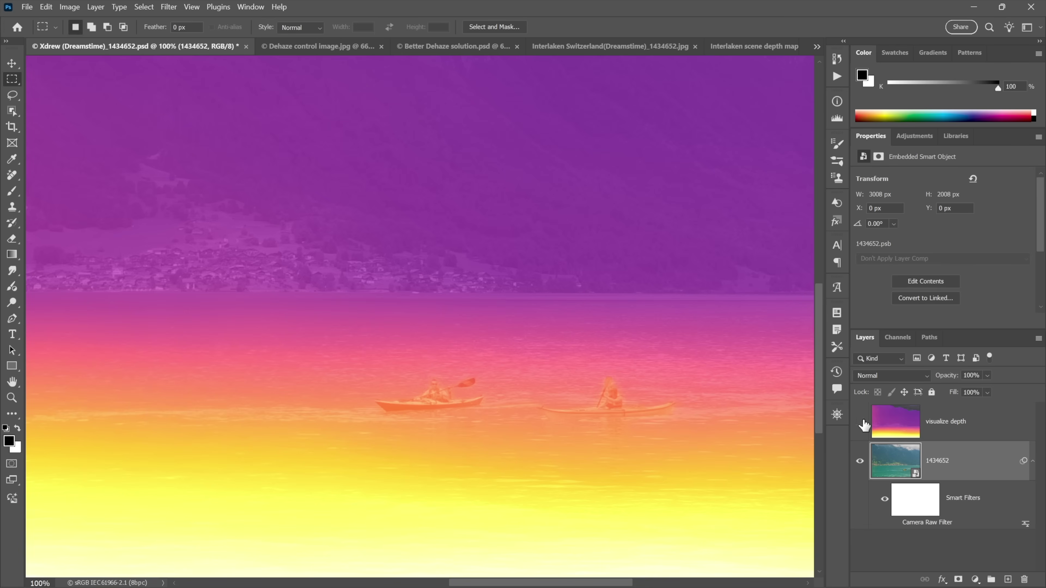
Hide the visualize depth layer and preview the photo with its Camera Raw smart filter on and off.
click(860, 421)
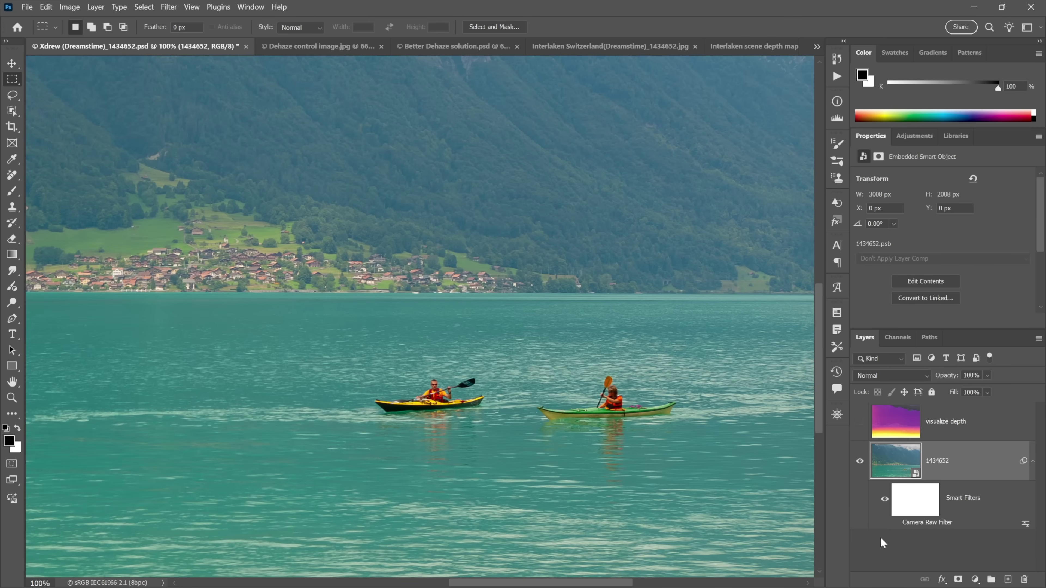
double_click(897, 526)
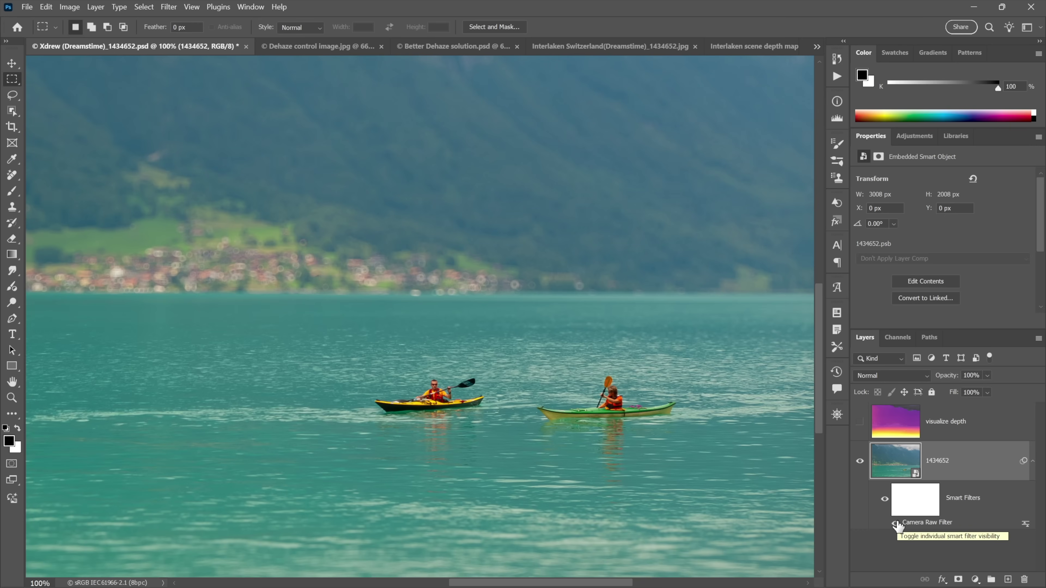
click(895, 523)
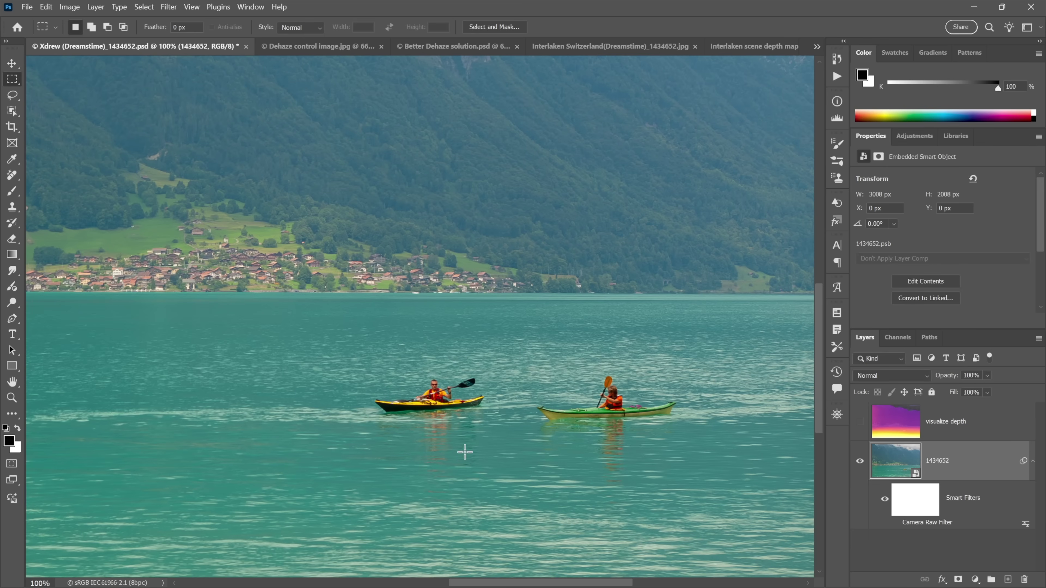
Examine the kayakers, village, mountainside and clouds at 200% magnification for haze and detail.
scroll(512, 421, up, 1)
drag(474, 415, 373, 353)
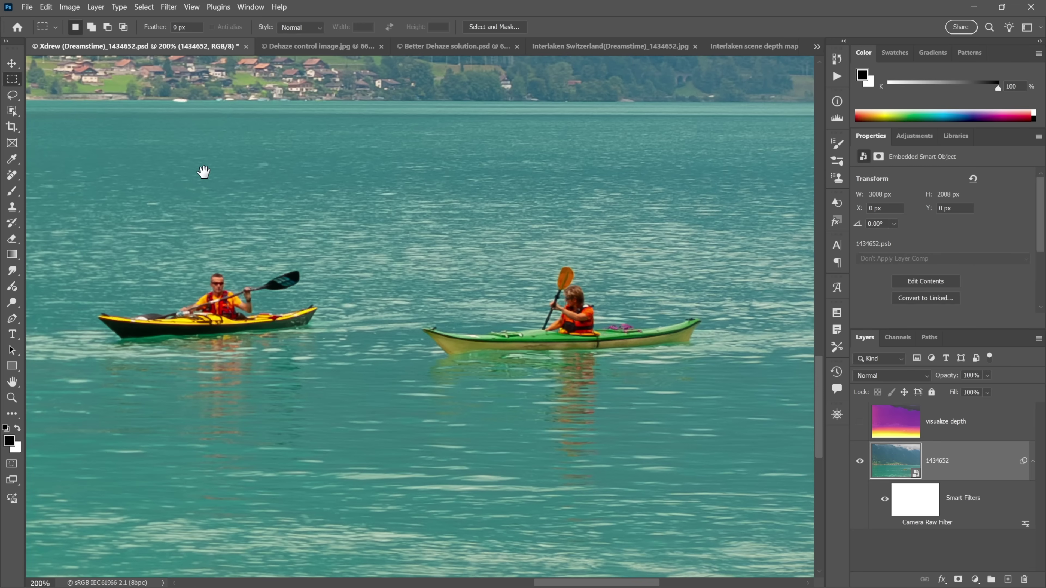
drag(210, 140, 357, 324)
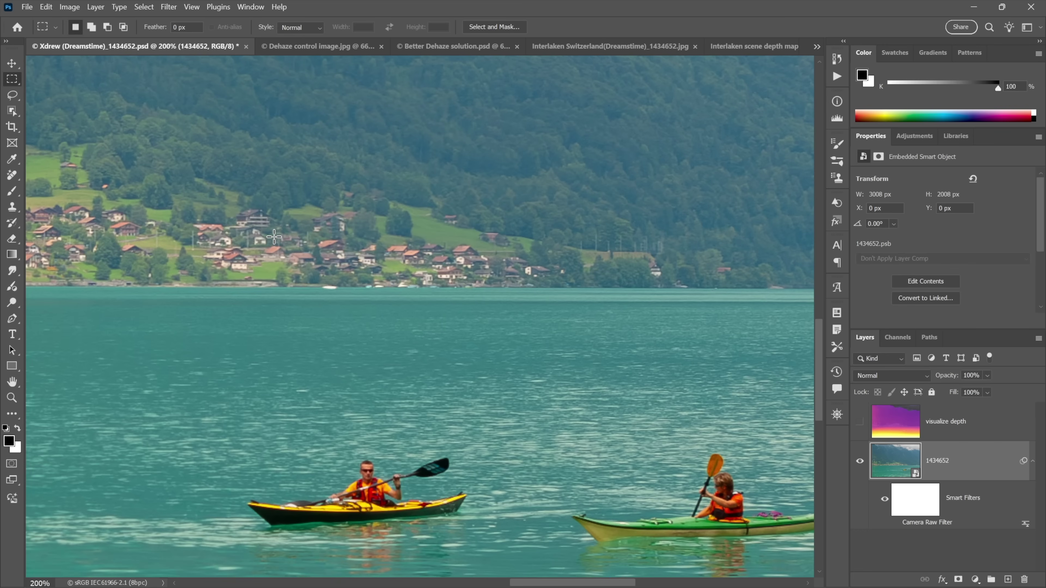
drag(408, 214, 437, 479)
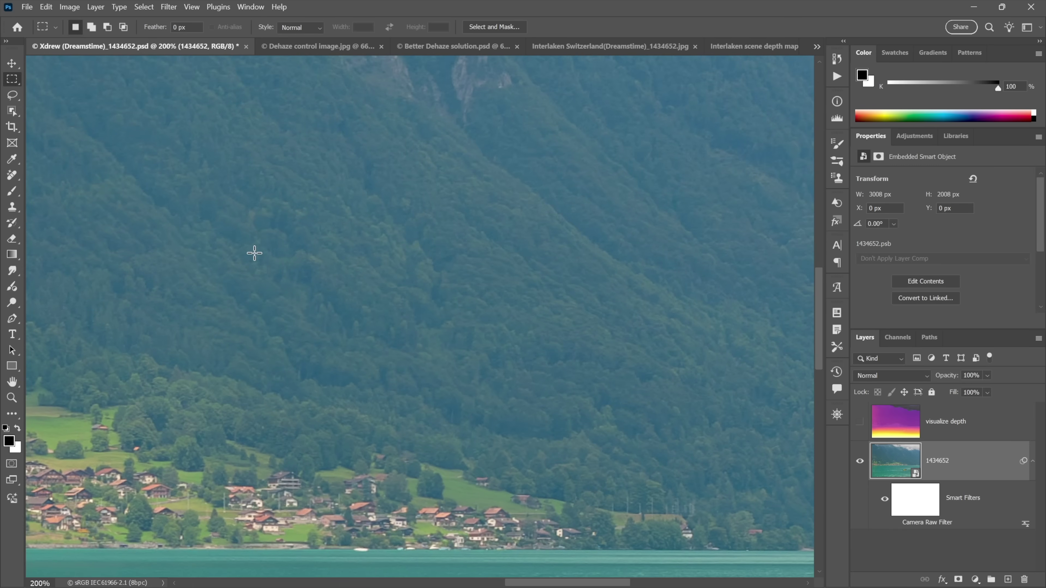
drag(451, 121, 355, 390)
drag(711, 109, 478, 397)
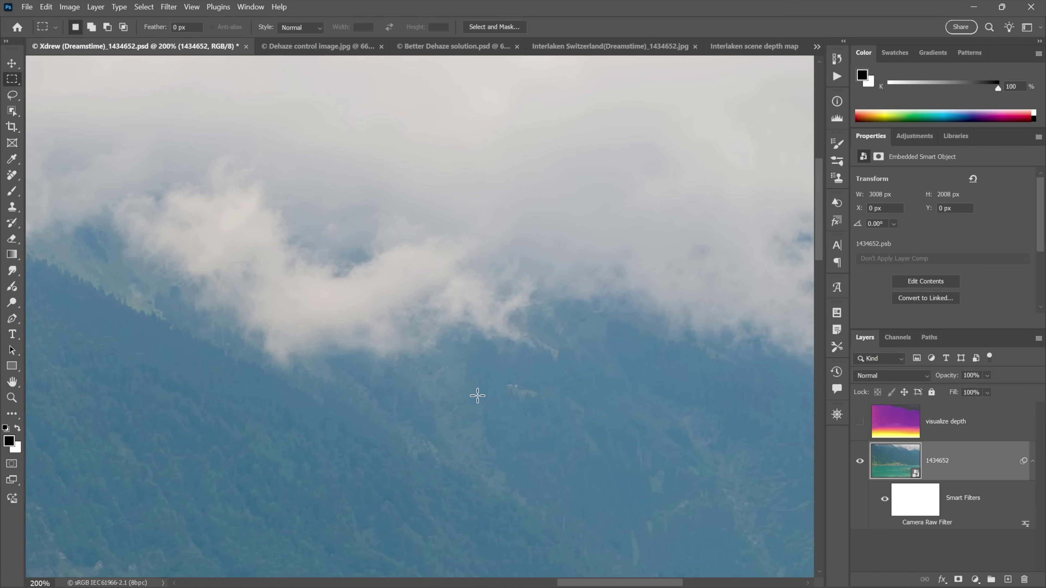
key(ctrl+minus)
key(ctrl+minus)
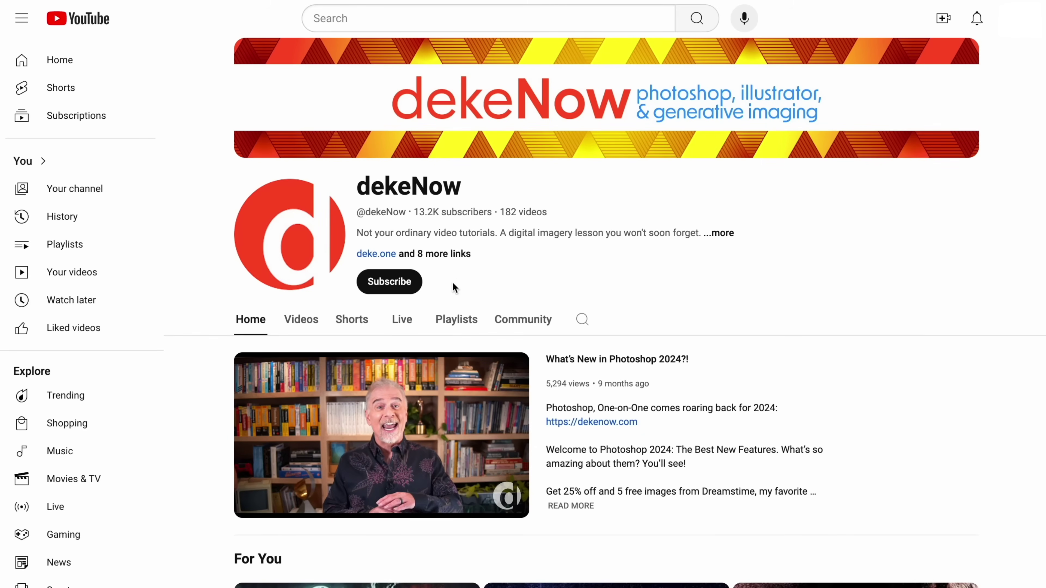
Switch to YouTube, subscribe to the dekeNow channel and set its notifications to All.
click(397, 289)
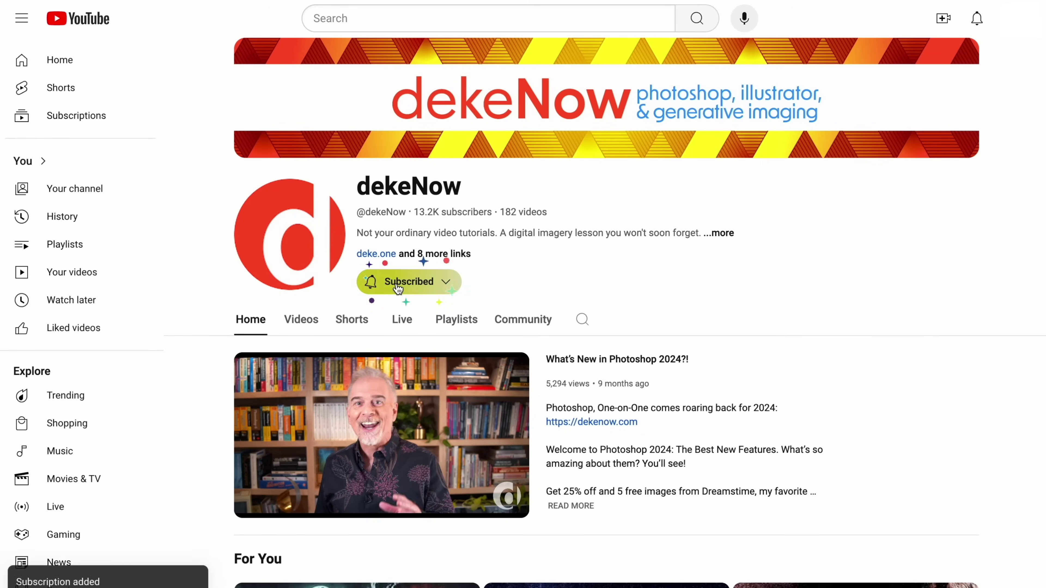
click(397, 288)
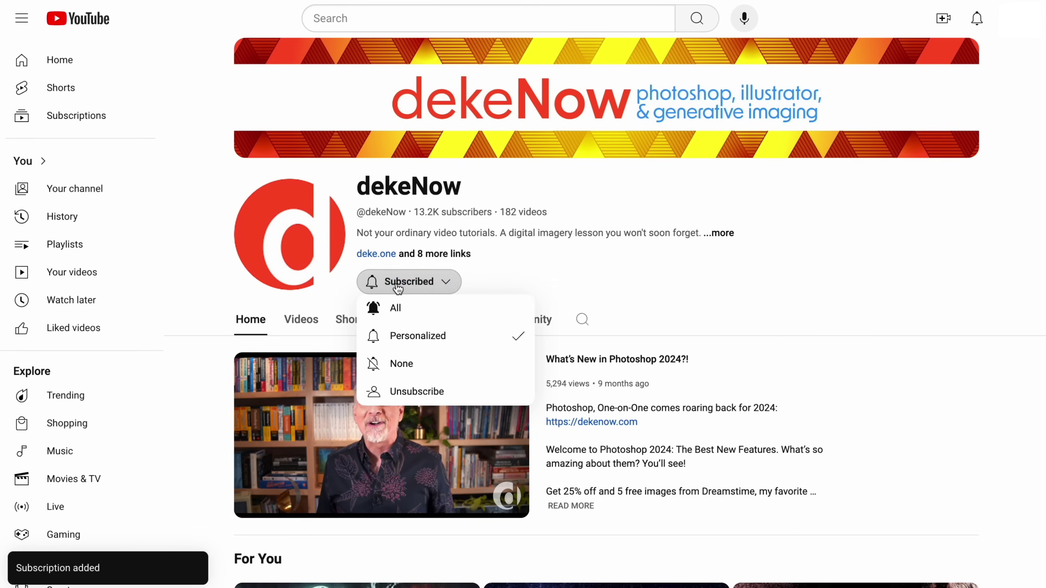
click(396, 305)
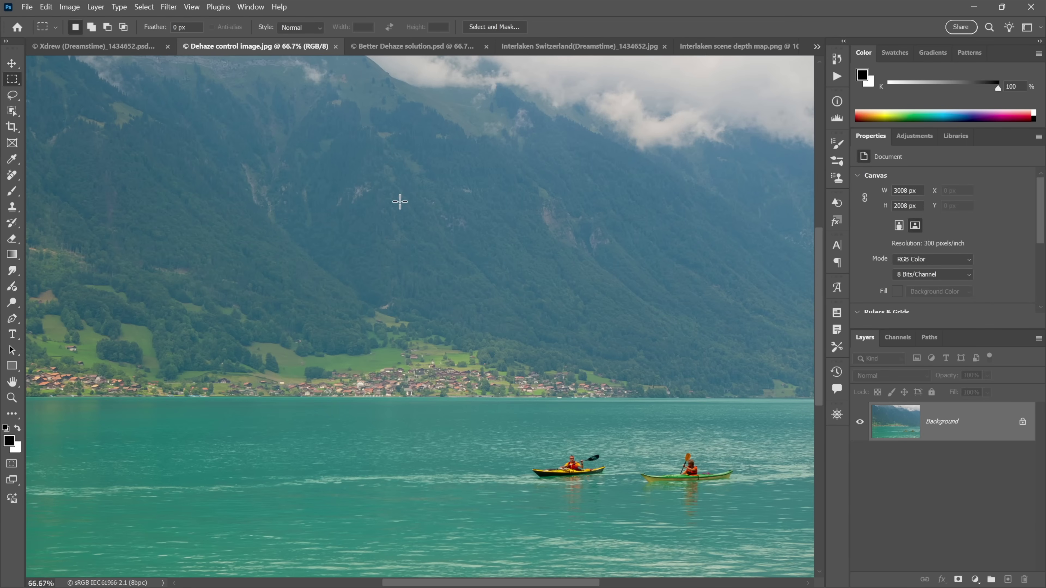
In Photoshop, open the Camera Raw Filter on Dehaze control image.jpg and set Dehaze to +93.
click(164, 6)
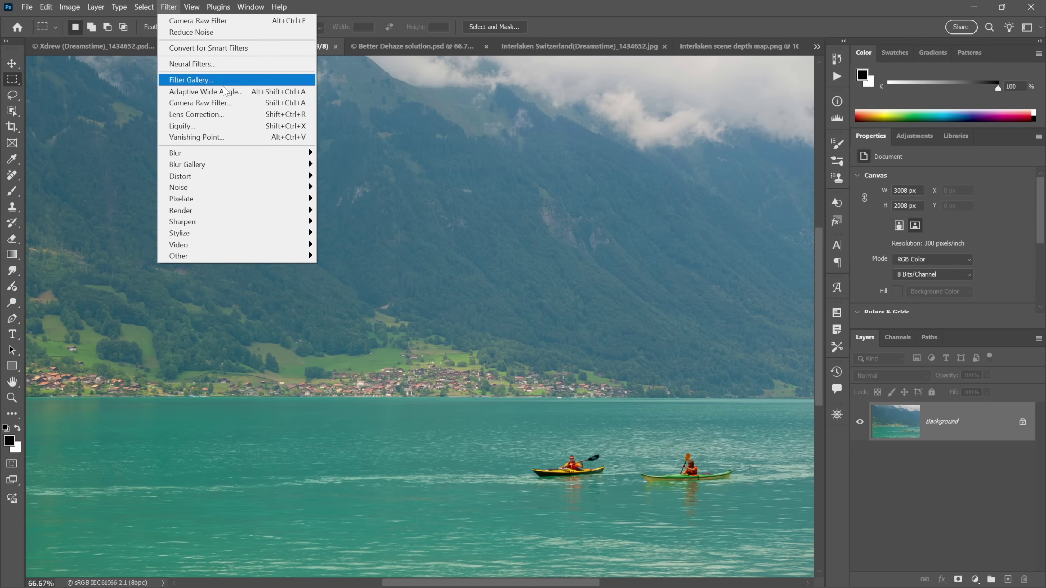
click(240, 104)
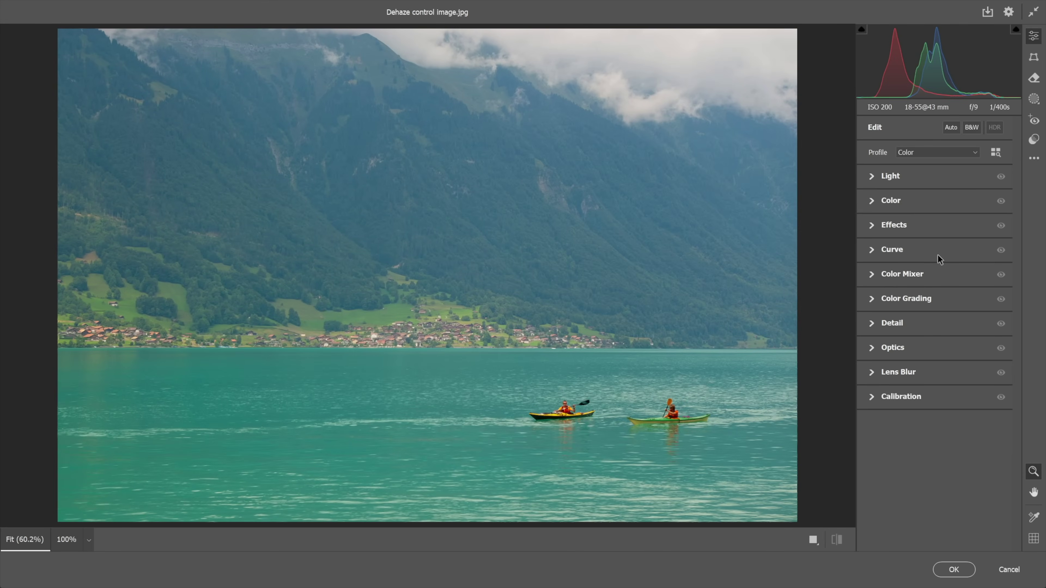
click(947, 230)
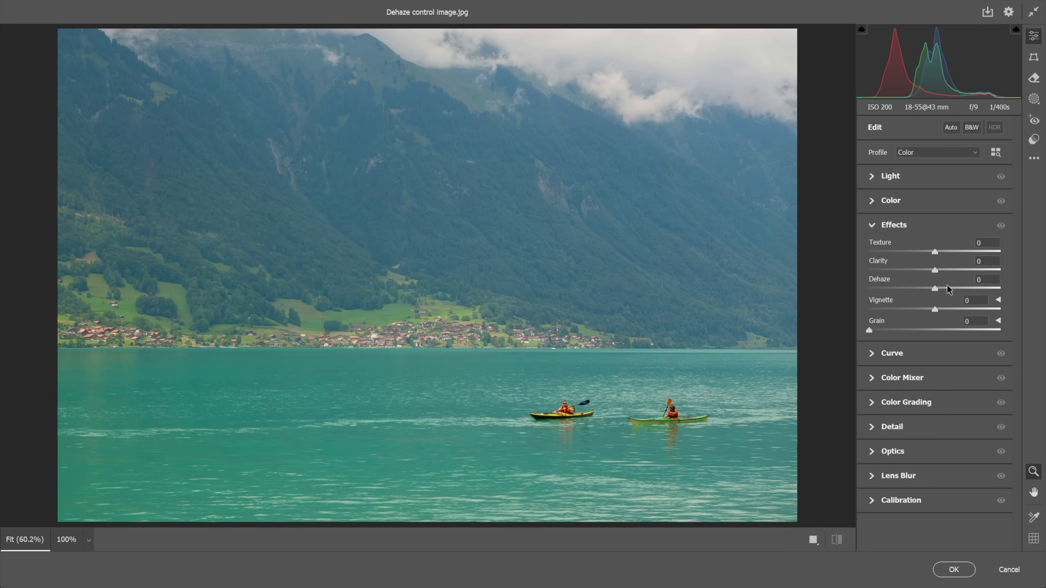
drag(936, 288, 996, 288)
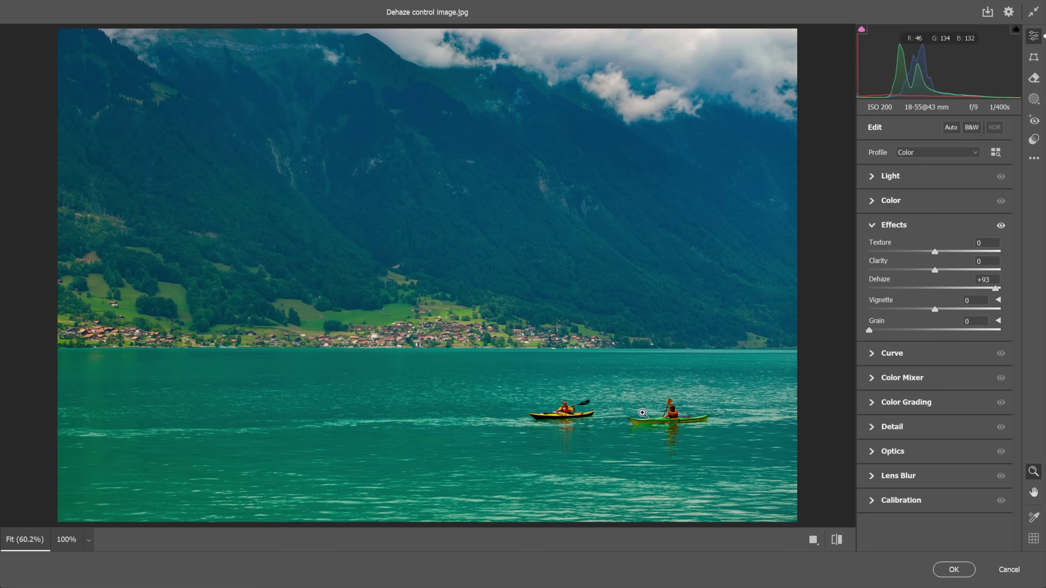
Examine how the strong Dehaze setting affects the kayakers, water, village and mountainside up close.
drag(618, 417, 706, 431)
key(h)
drag(633, 437, 461, 329)
key(z)
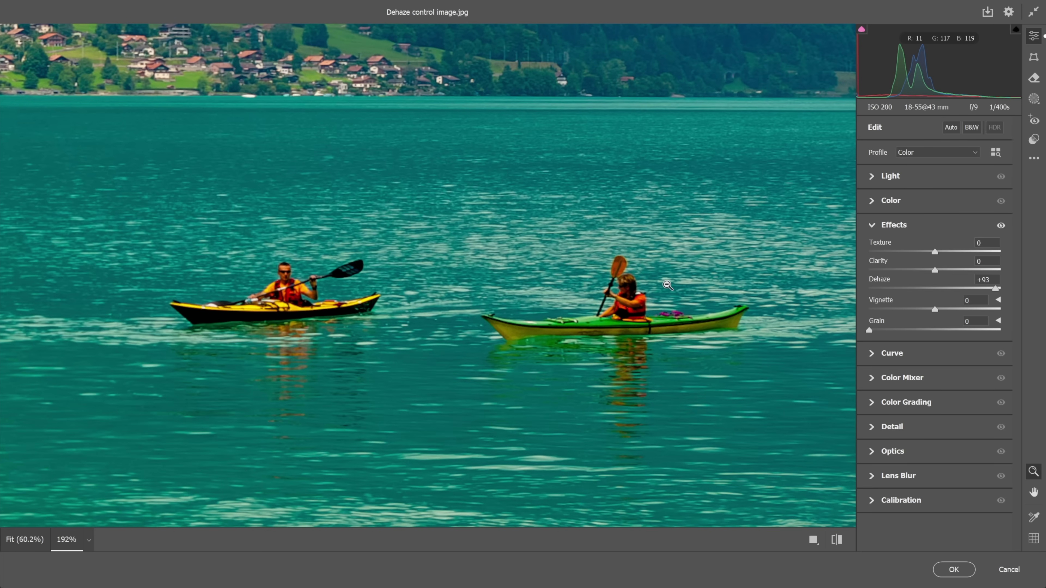
key(h)
drag(227, 201, 247, 330)
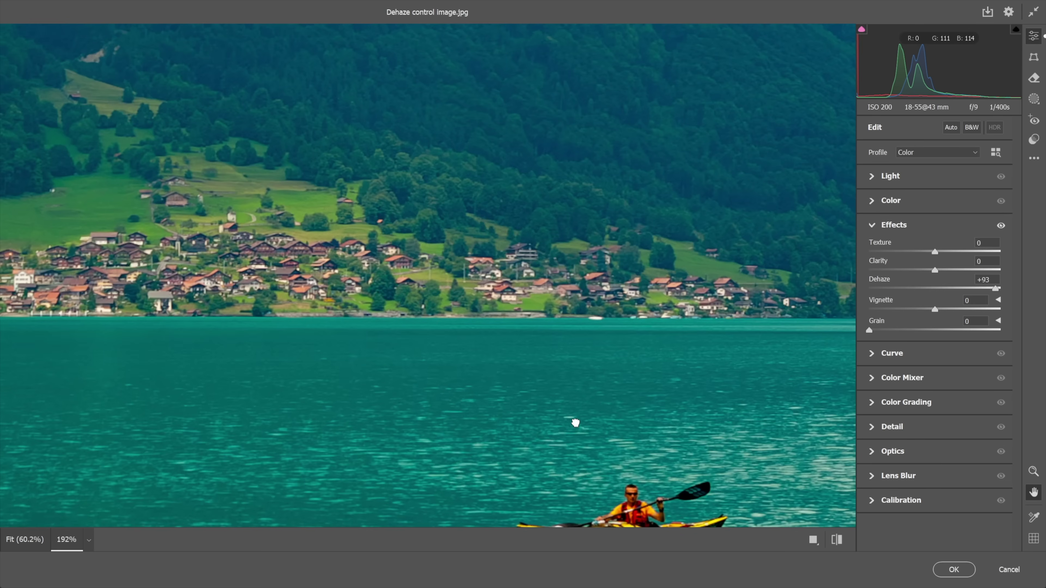
key(z)
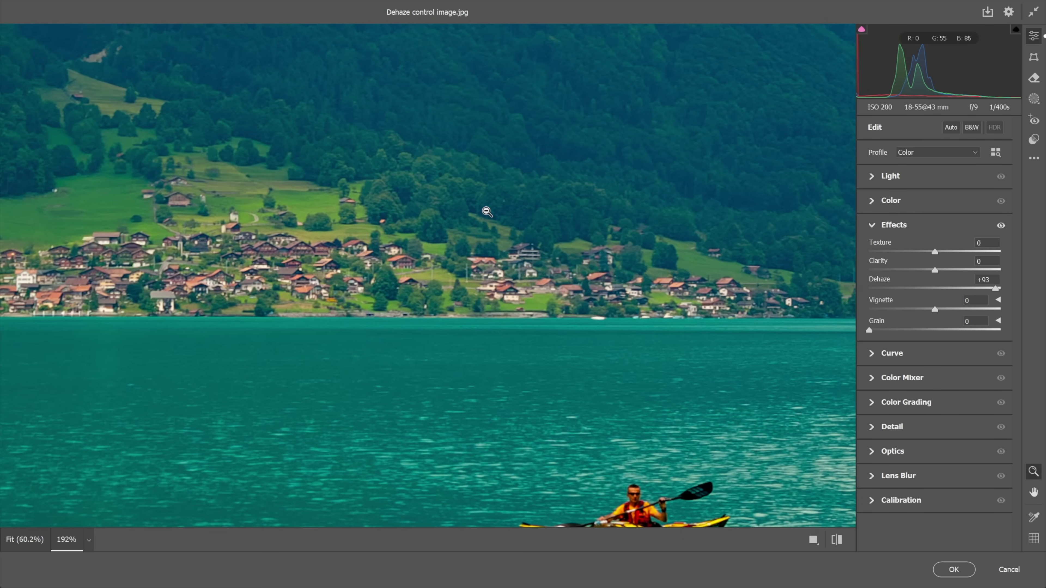
alt+click(455, 182)
key(h)
key(z)
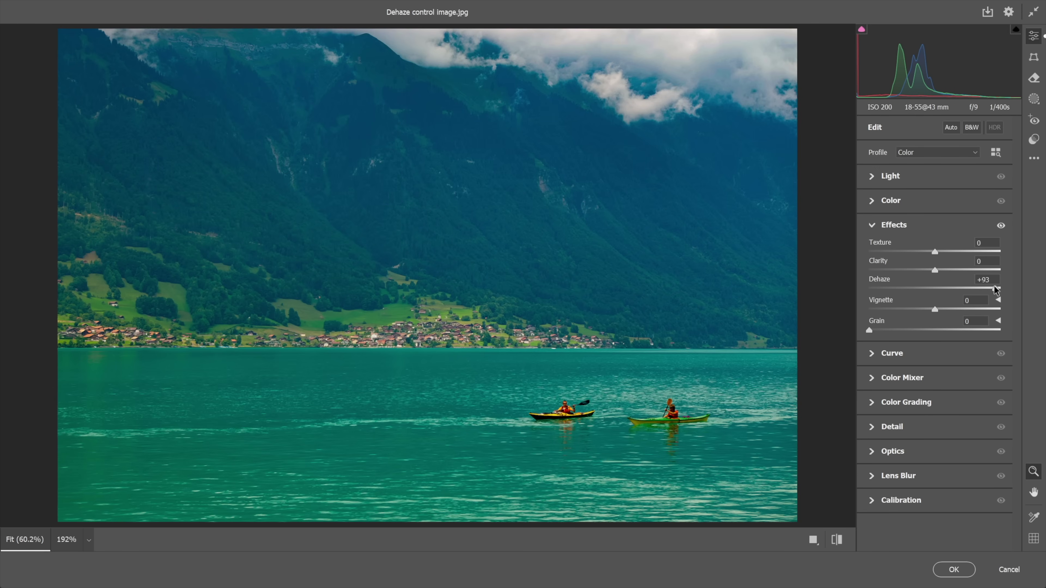
Set Dehaze to +50, apply the Camera Raw Filter, and compare the photo before and after the filter.
drag(994, 287, 965, 288)
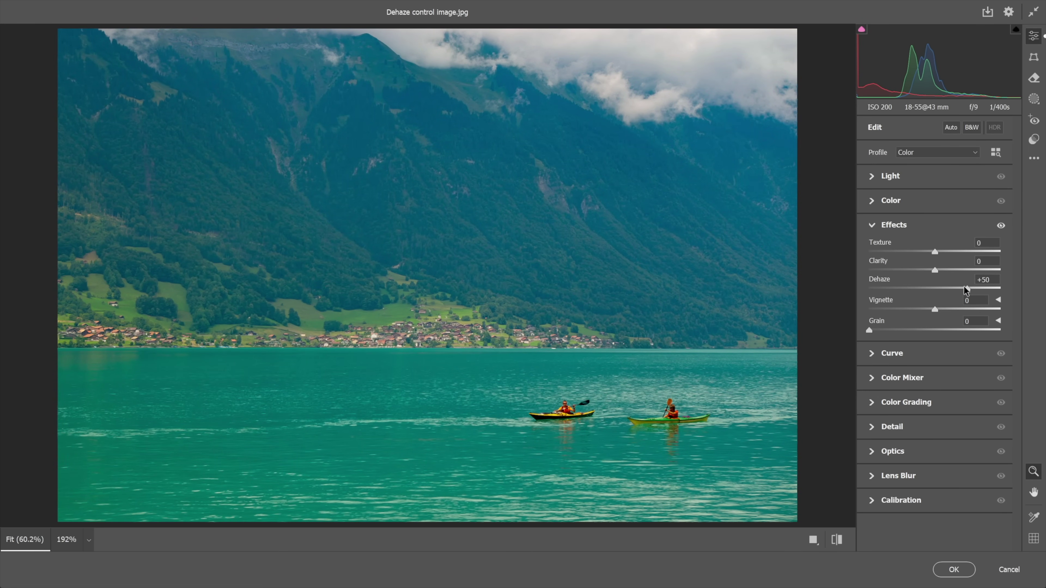
click(953, 569)
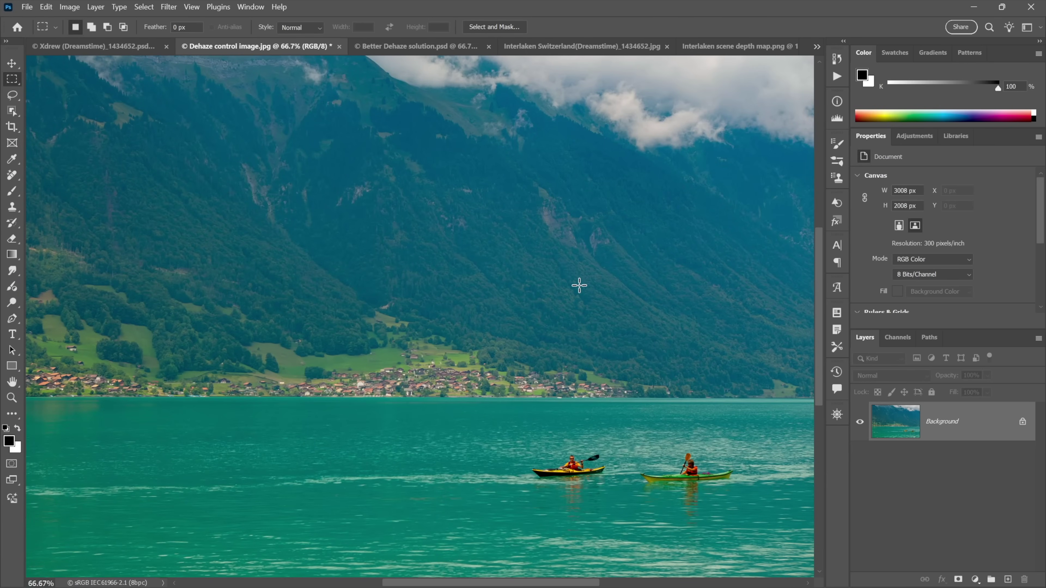
key(ctrl+z)
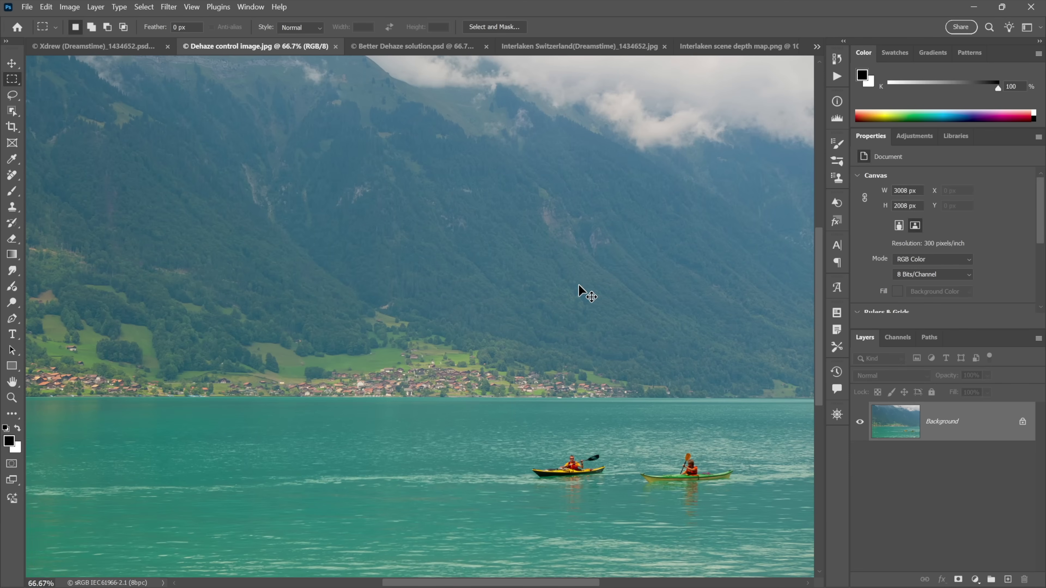
key(ctrl+shift+z)
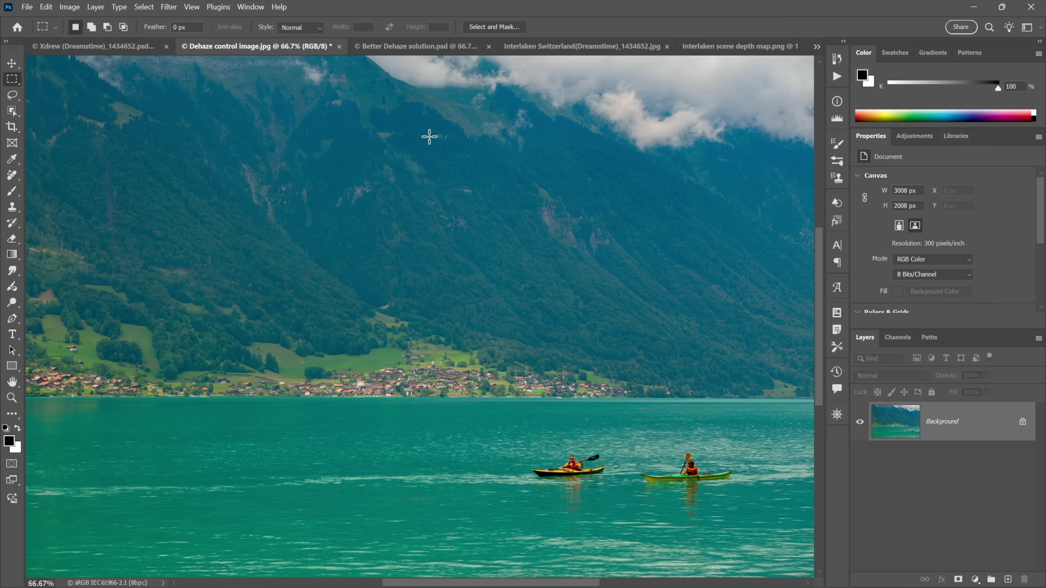
Switch to Better Dehaze solution.psd and compare the kayakers up close with the B/C dehaze layer hidden and shown.
click(391, 48)
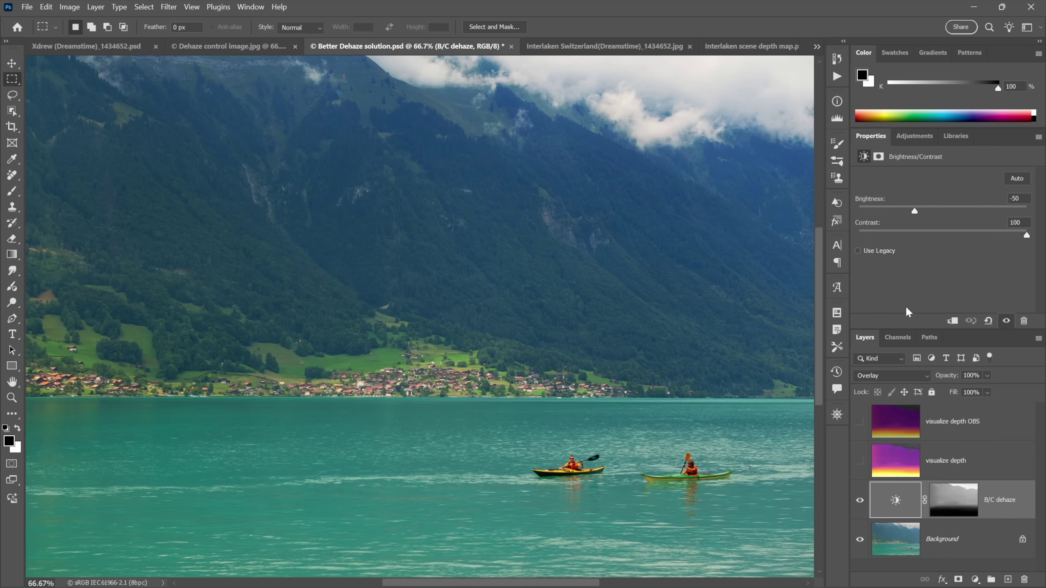
drag(626, 483, 427, 390)
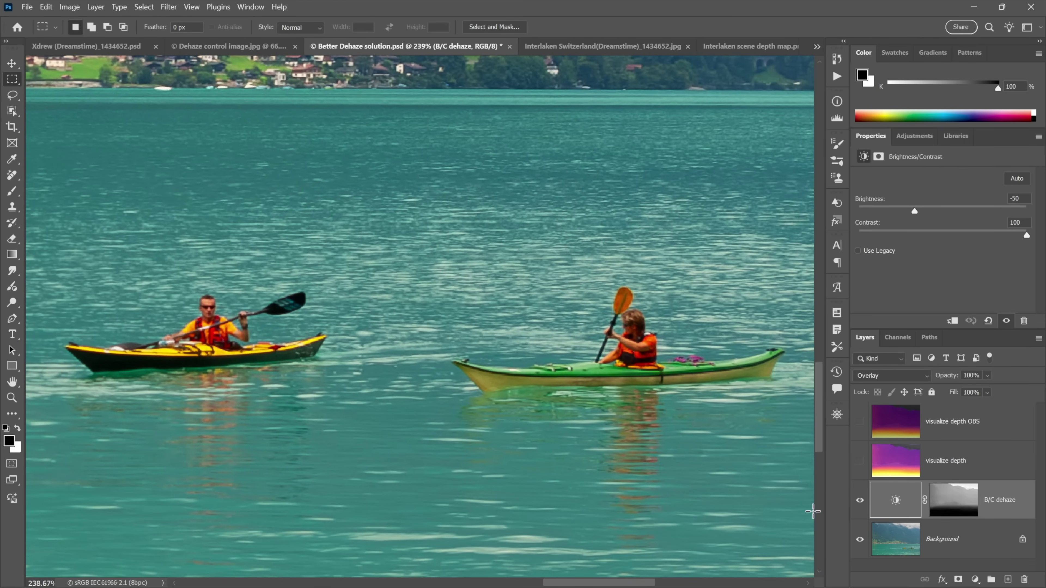
click(860, 500)
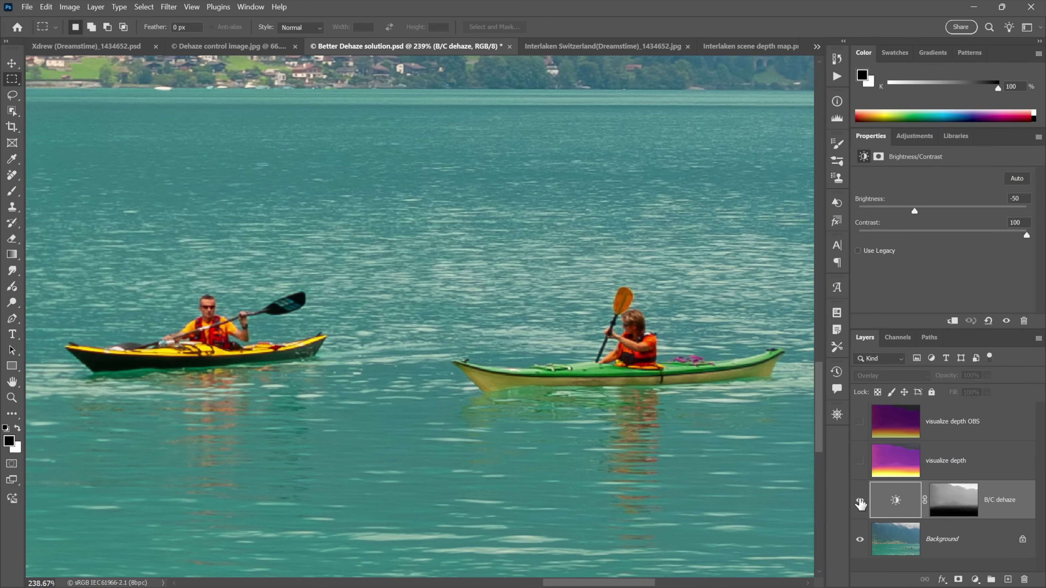
click(860, 500)
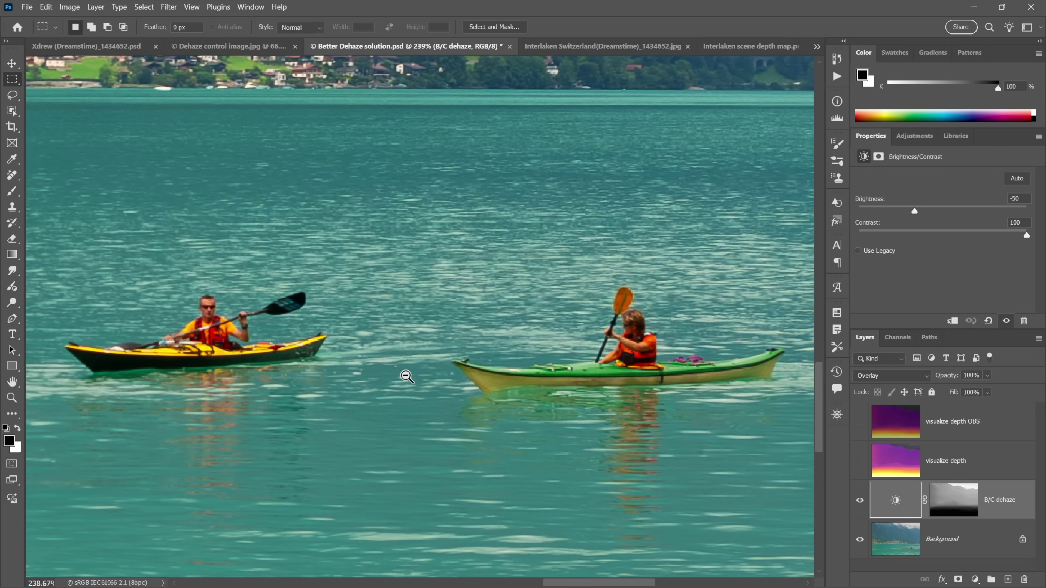
Compare the village and mountainside with the B/C dehaze layer hidden and shown, and examine the dehazed peaks and clouds.
alt+click(407, 376)
alt+click(404, 373)
alt+click(404, 374)
drag(284, 248, 511, 332)
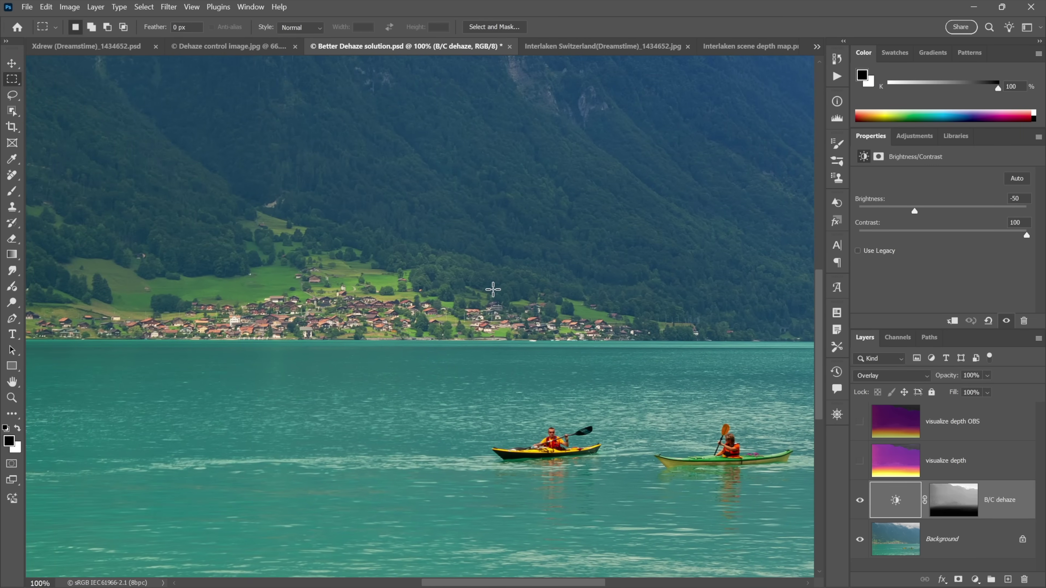
click(860, 500)
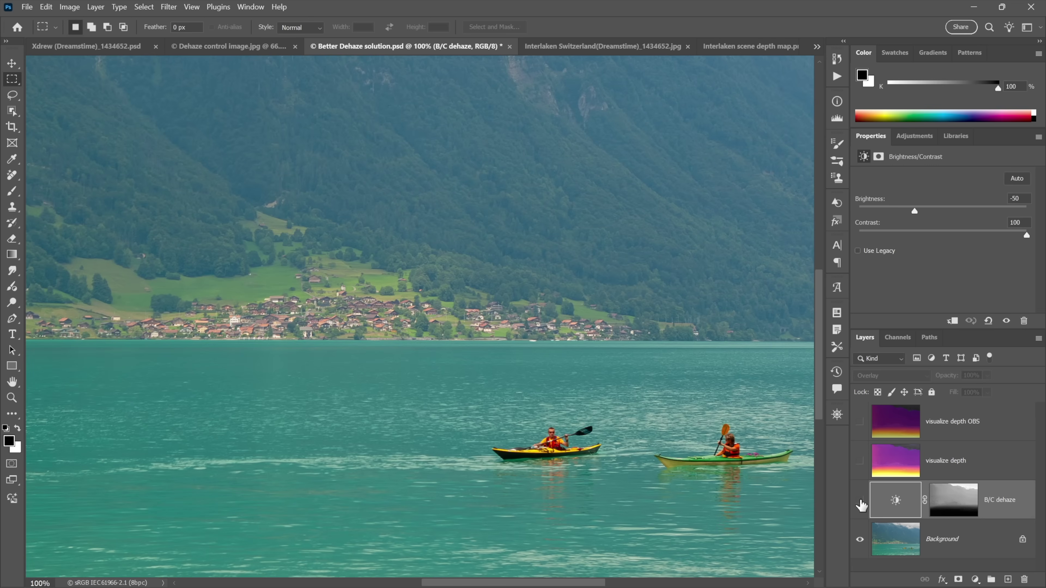
click(860, 500)
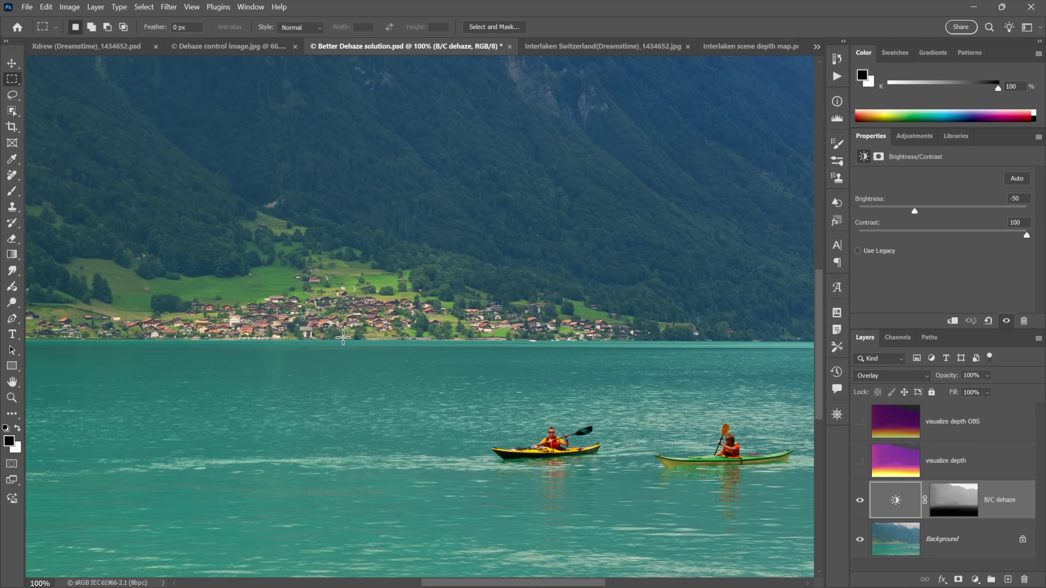
drag(427, 208, 394, 437)
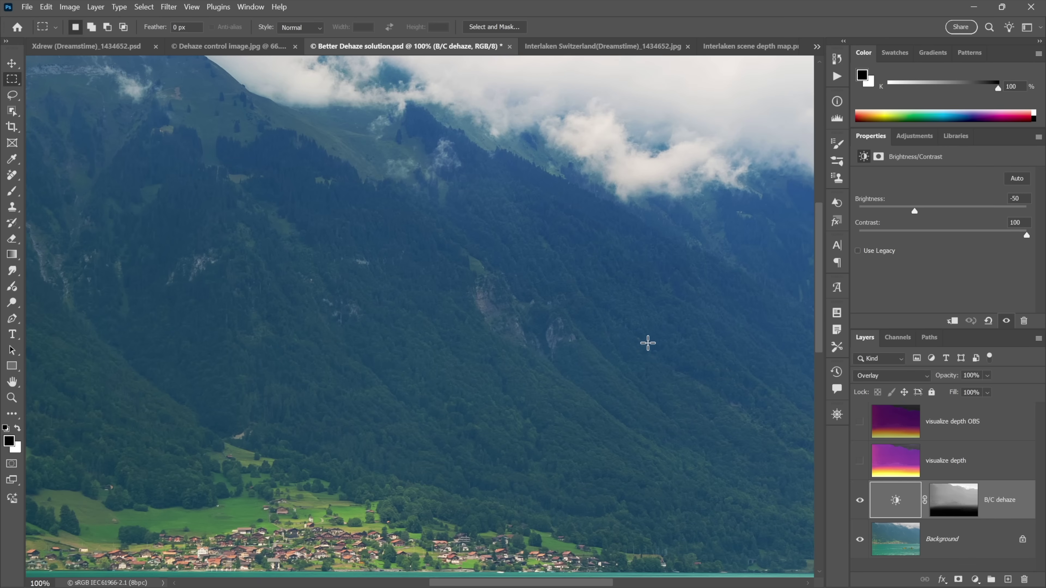
key(ctrl+minus)
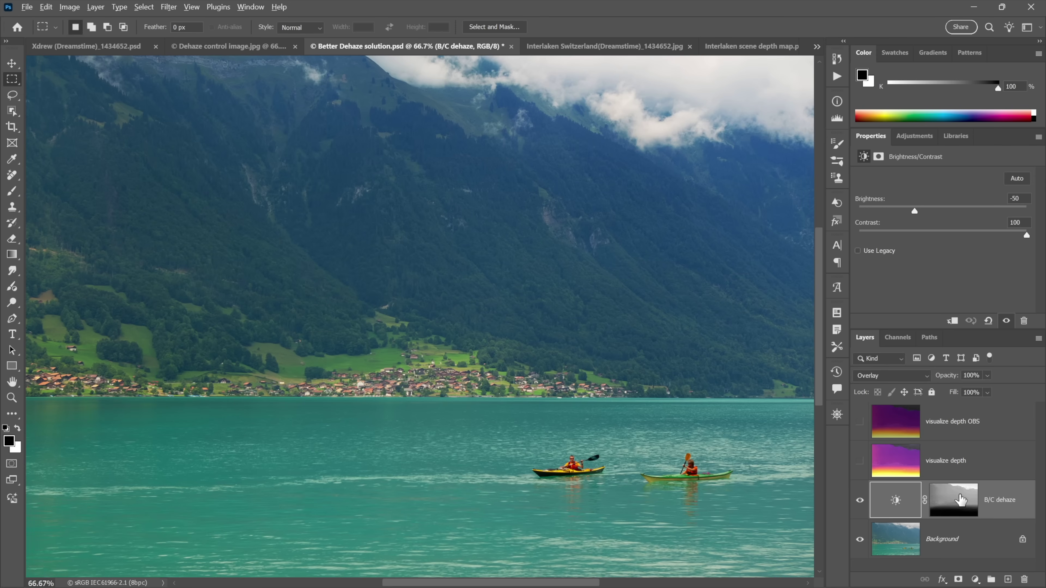
Inspect the B/C dehaze layer mask on its own, return to the full image, and switch to the Interlaken Switzerland photo.
alt+click(960, 499)
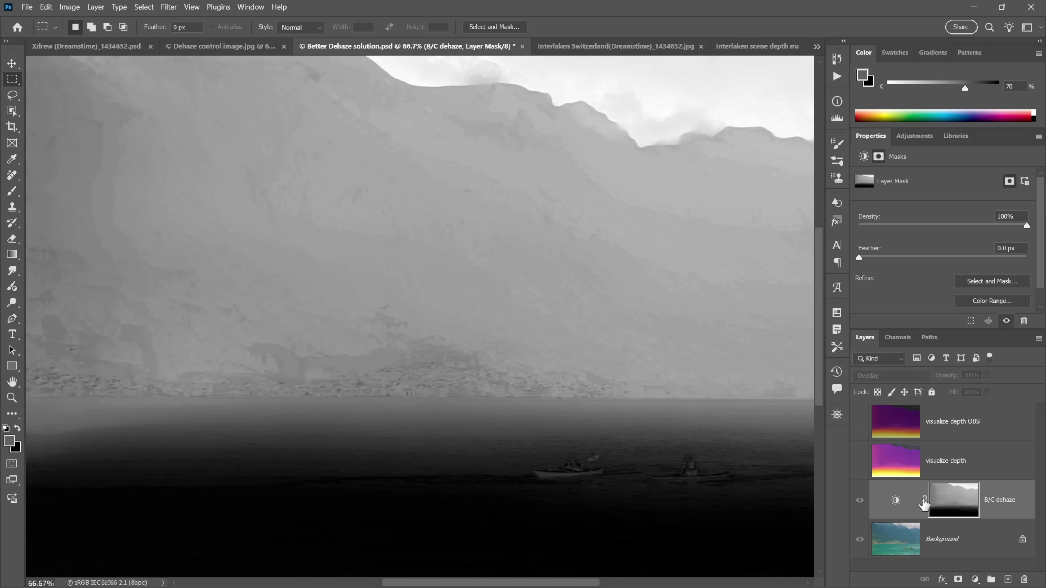
click(896, 503)
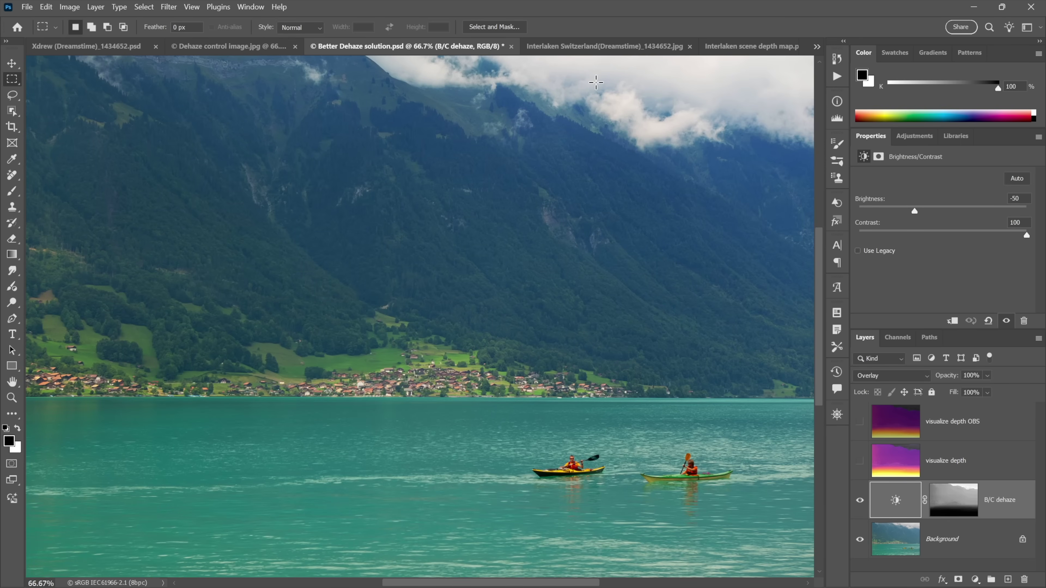
click(542, 47)
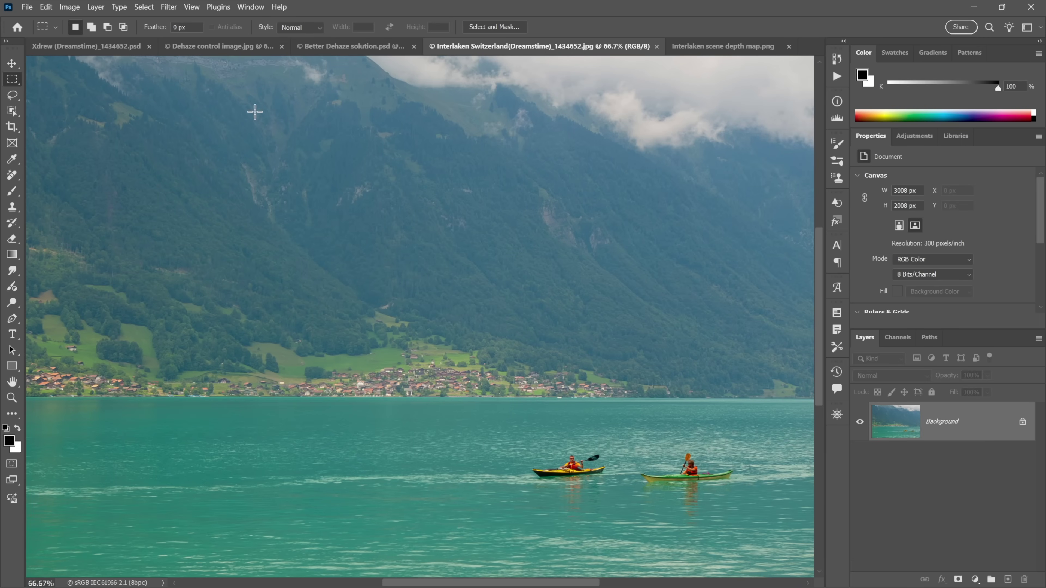
Open the photo in the Camera Raw Filter, apply Lens Blur, and turn on Visualize Depth.
click(171, 8)
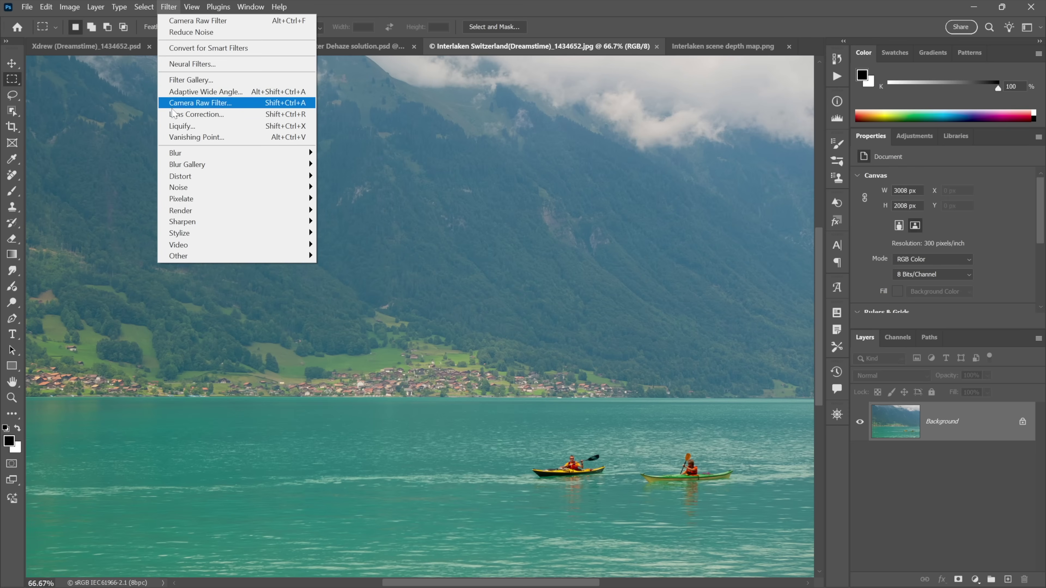
click(238, 104)
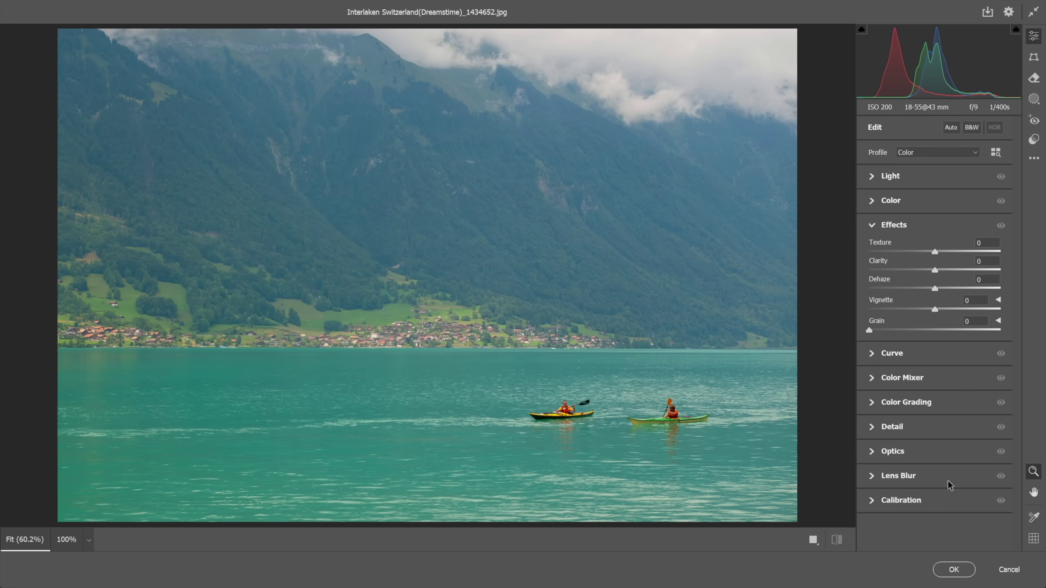
click(949, 484)
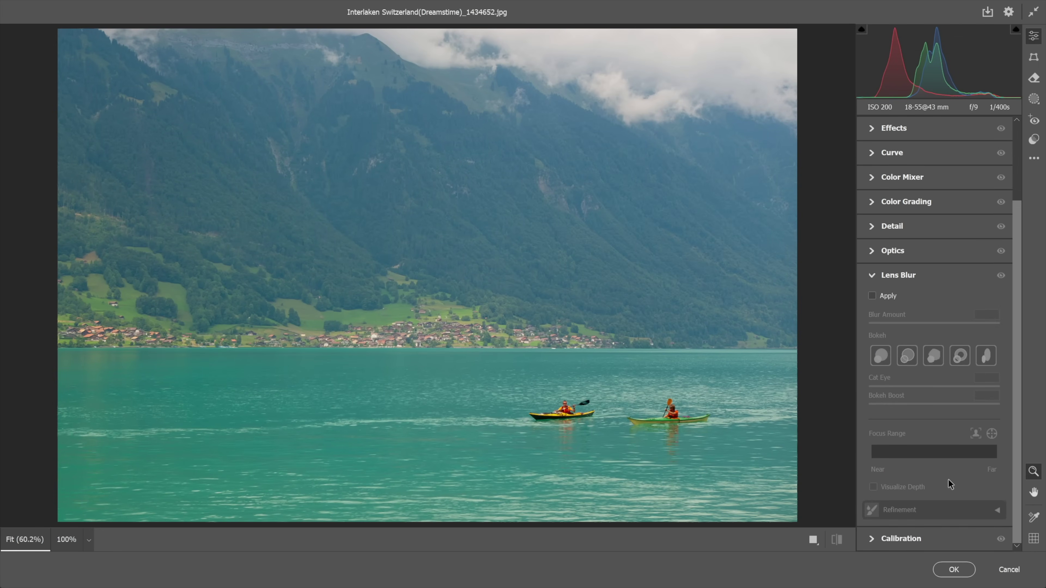
click(872, 297)
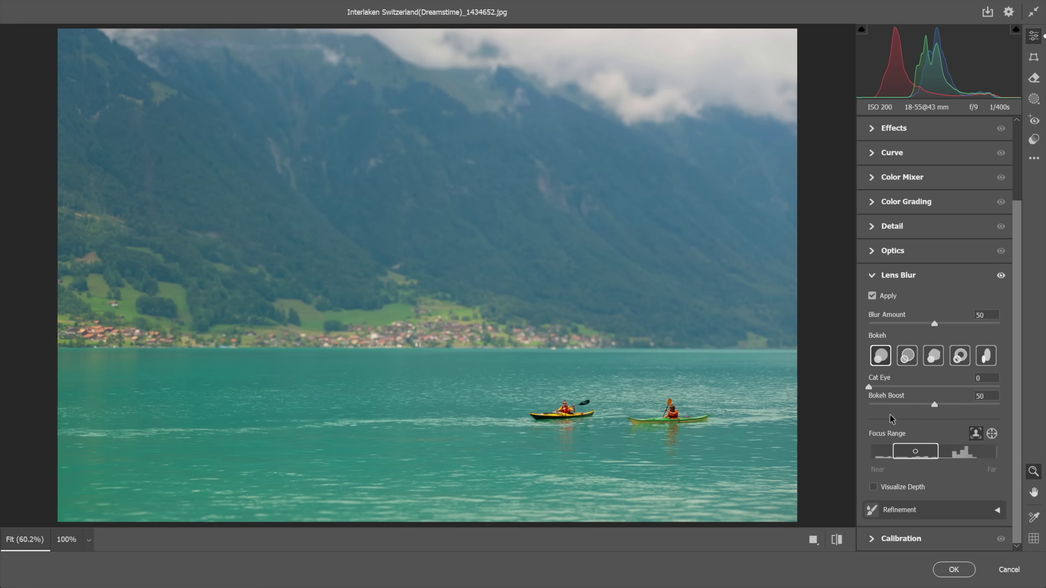
click(873, 486)
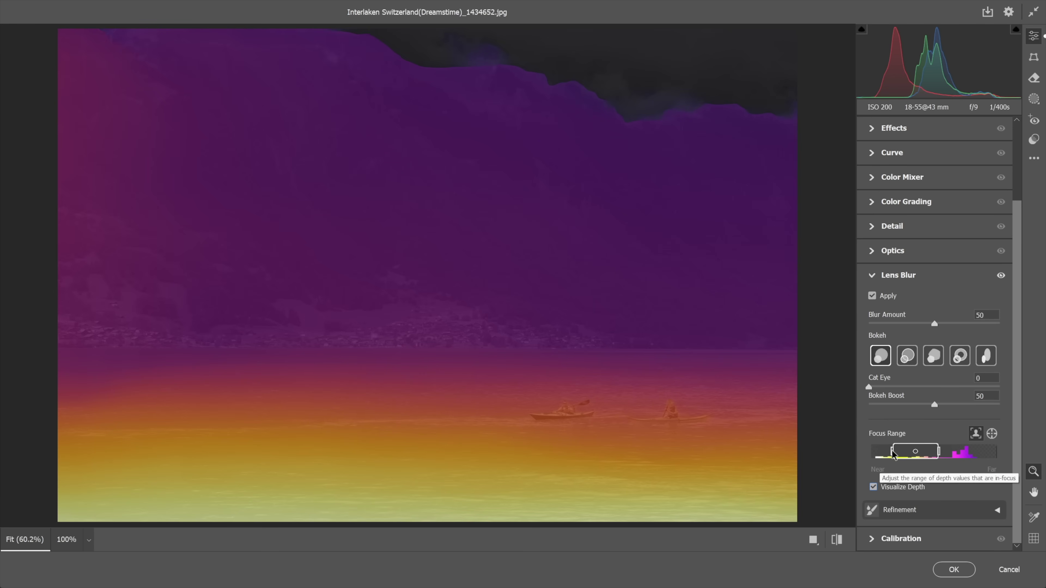
Extend the Lens Blur Focus Range at both ends to span the entire depth from near to far.
drag(891, 452, 870, 454)
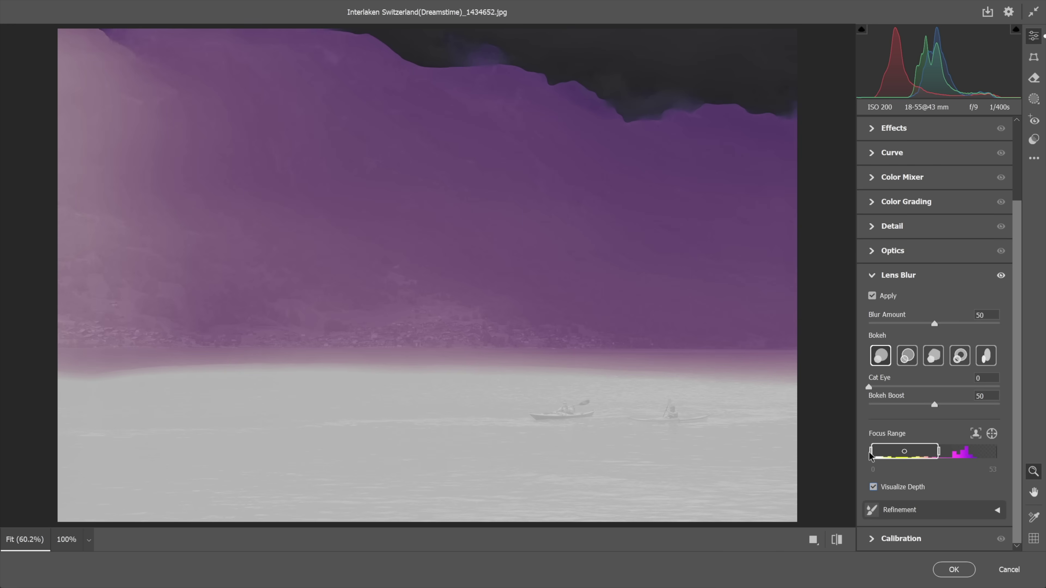
drag(870, 454, 867, 453)
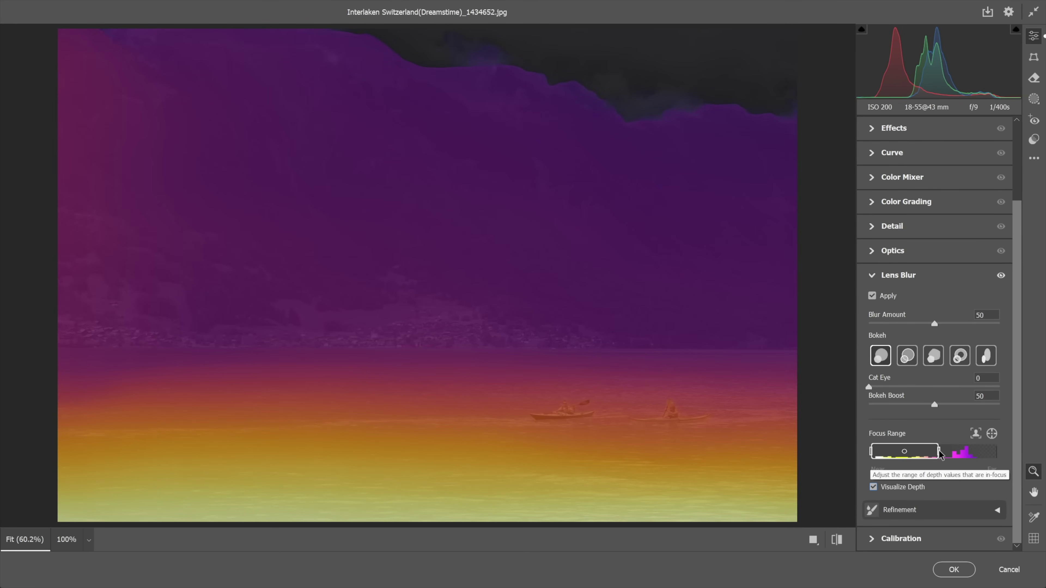
drag(939, 451, 1003, 451)
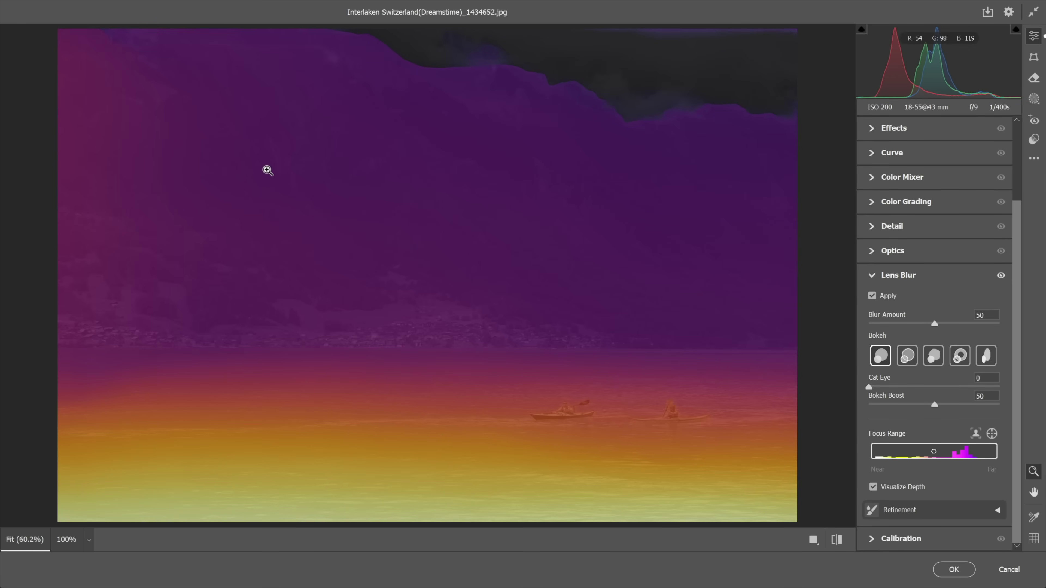
Capture a screen snip of the whole depth visualization and exit Camera Raw without applying the blur.
key(super+shift+s)
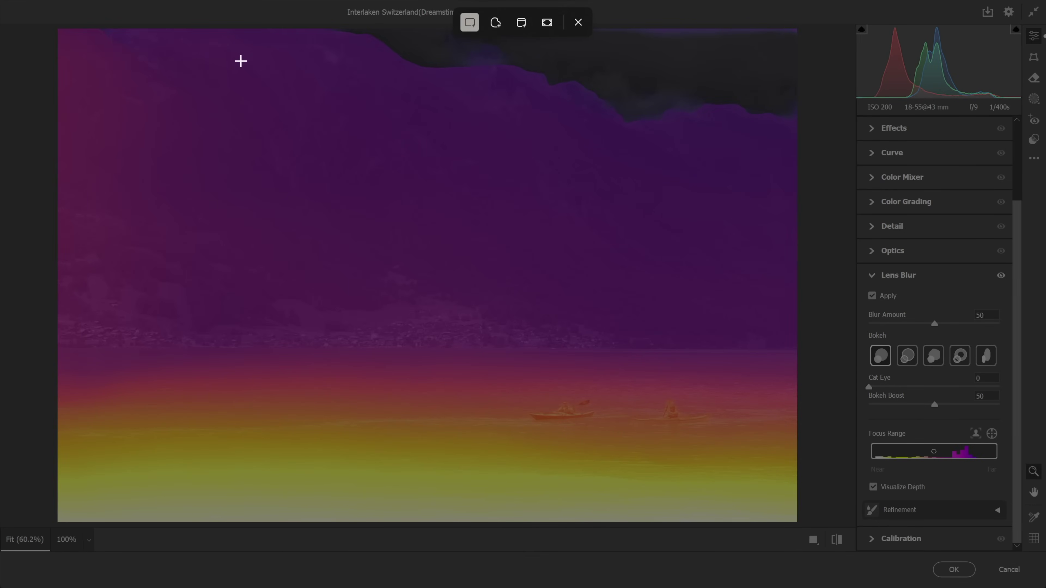
drag(58, 28, 796, 523)
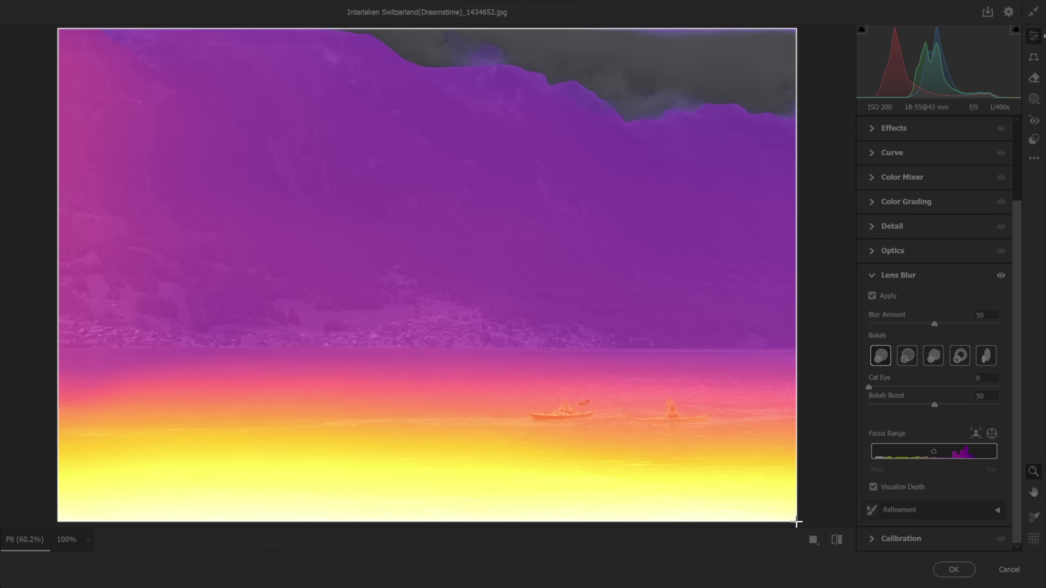
drag(797, 522, 800, 532)
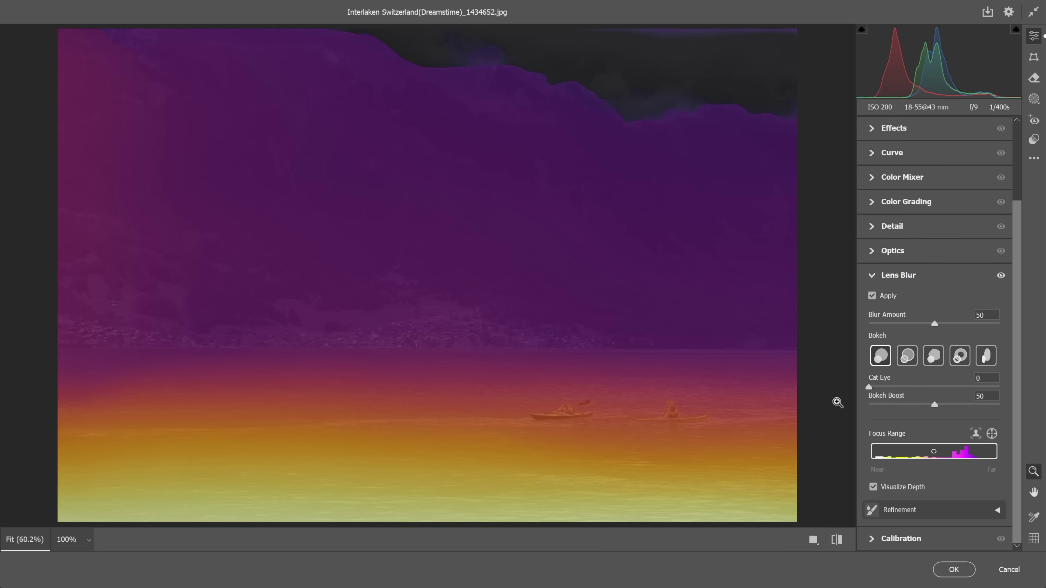
key(Return)
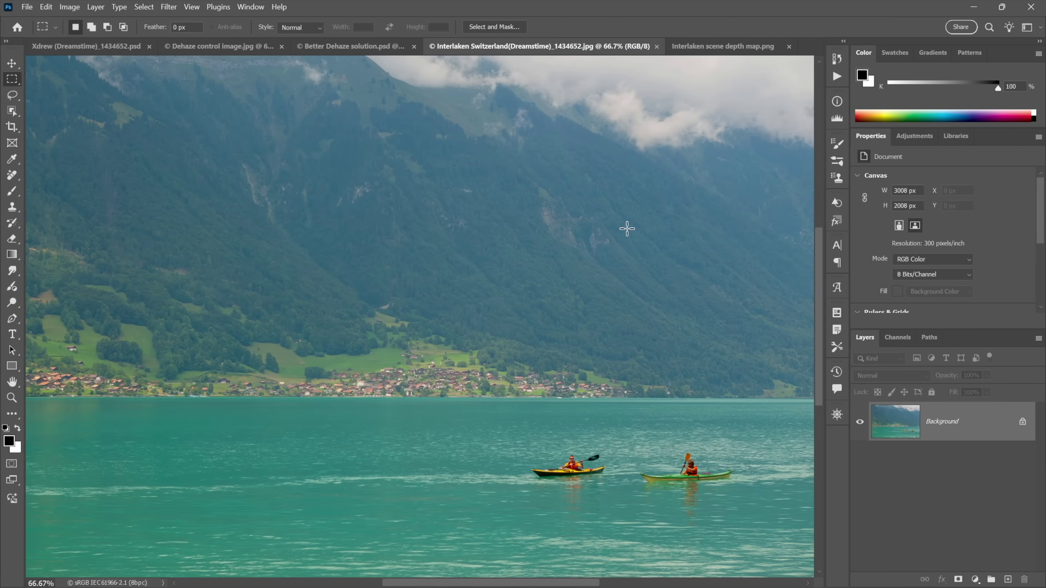
Paste the captured depth visualization into the Interlaken photo and scale it to about 166.28% so it covers the full canvas.
key(ctrl+minus)
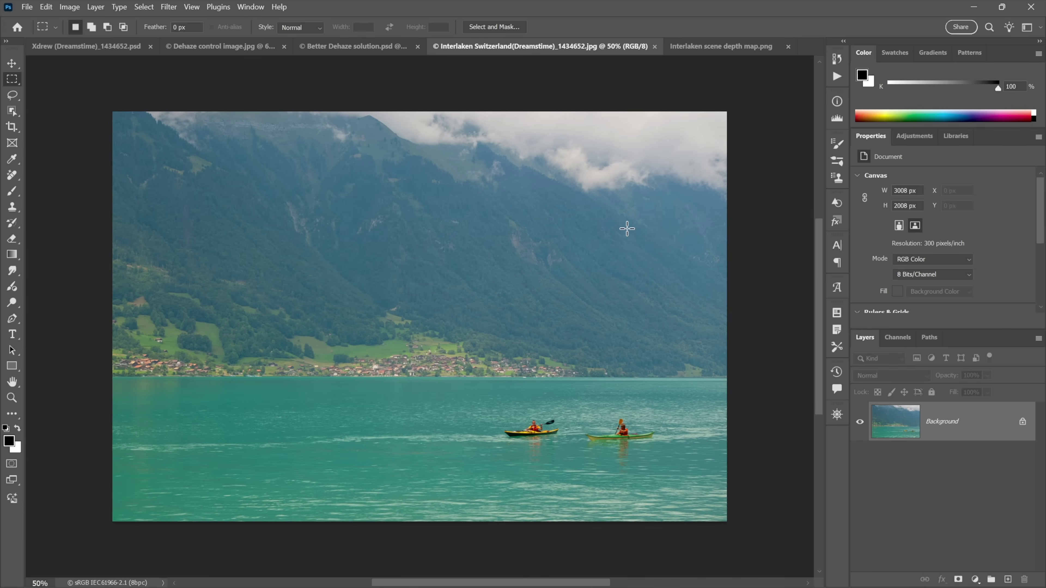
key(ctrl+v)
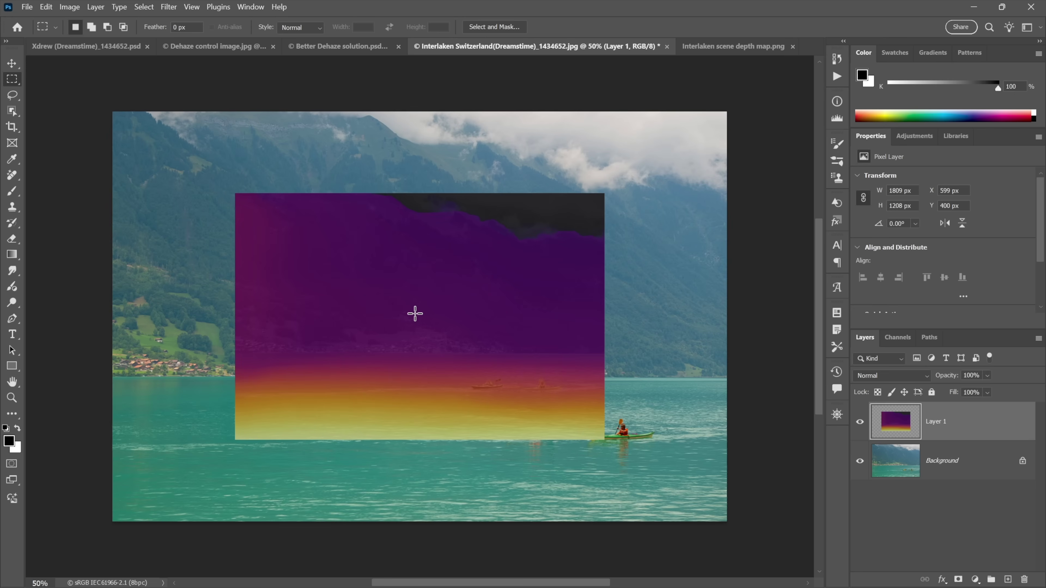
right_click(415, 314)
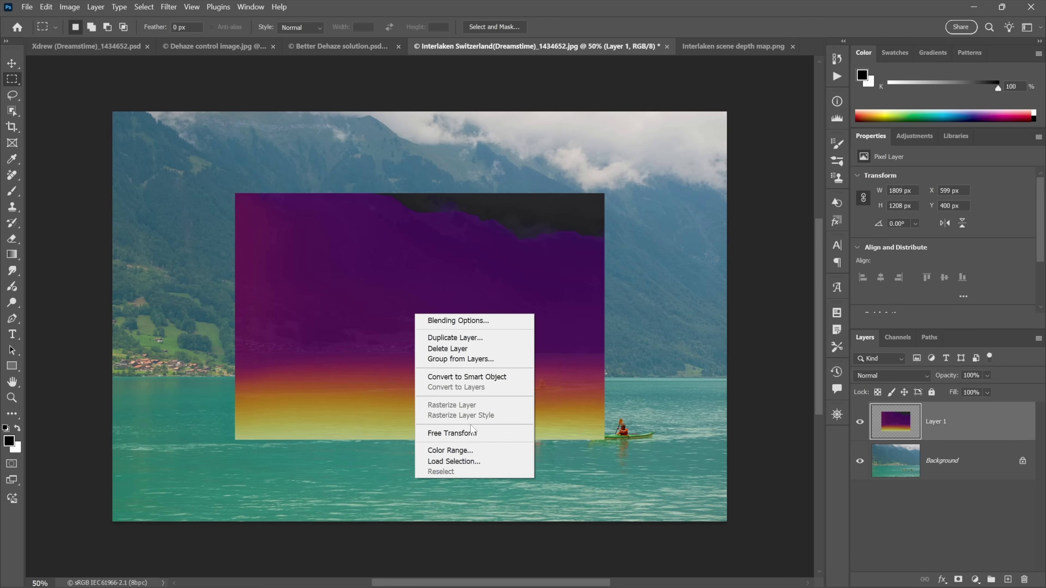
click(491, 438)
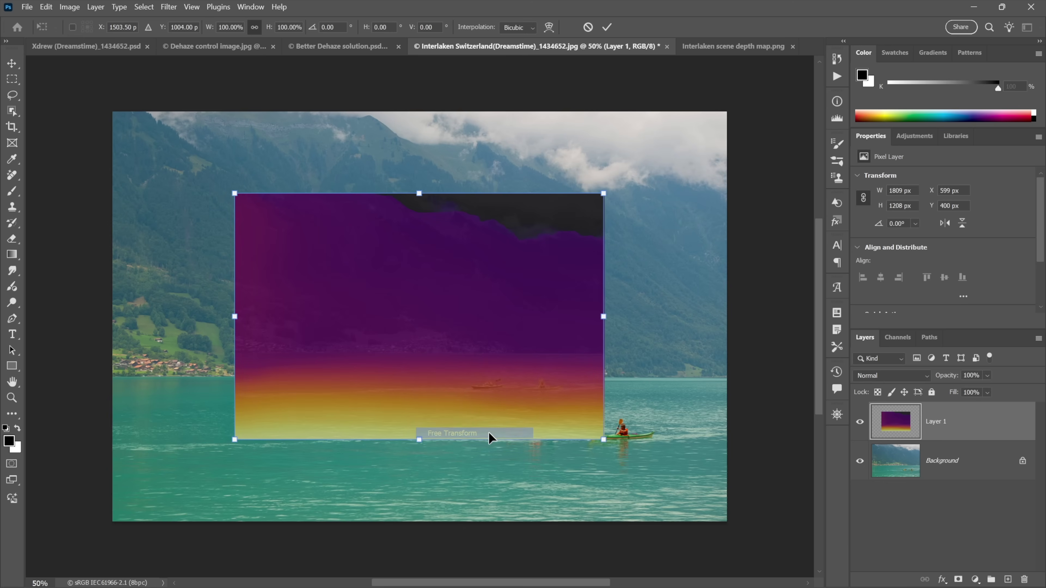
drag(604, 317, 723, 318)
drag(234, 316, 112, 316)
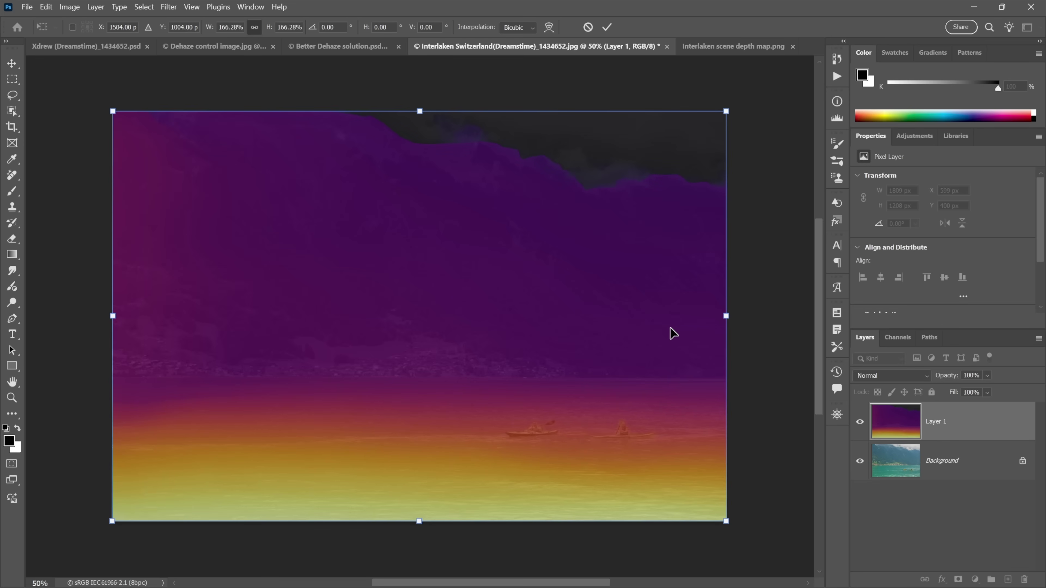
key(Return)
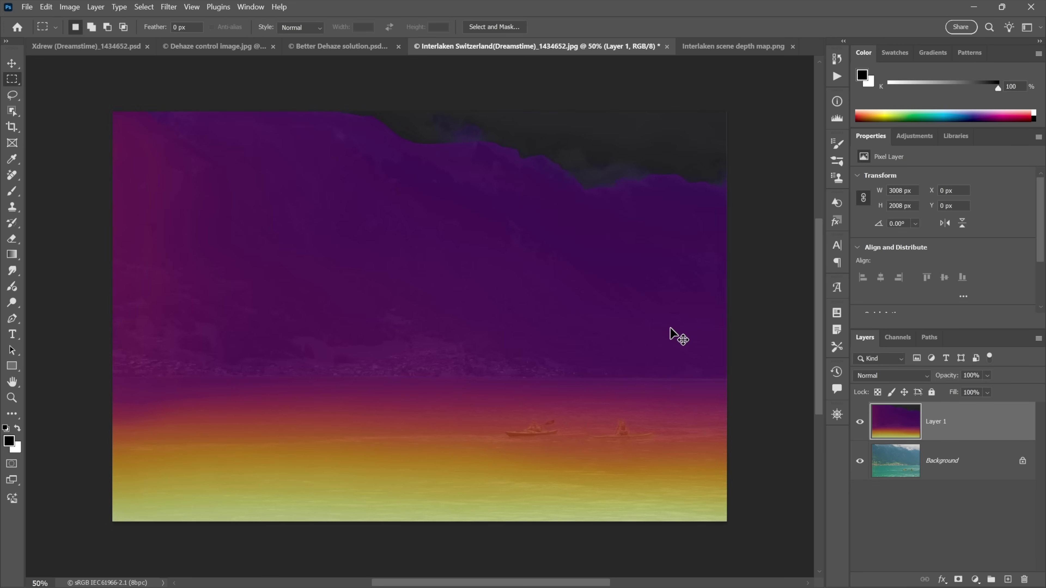
key(ctrl+0)
key(ctrl+plus)
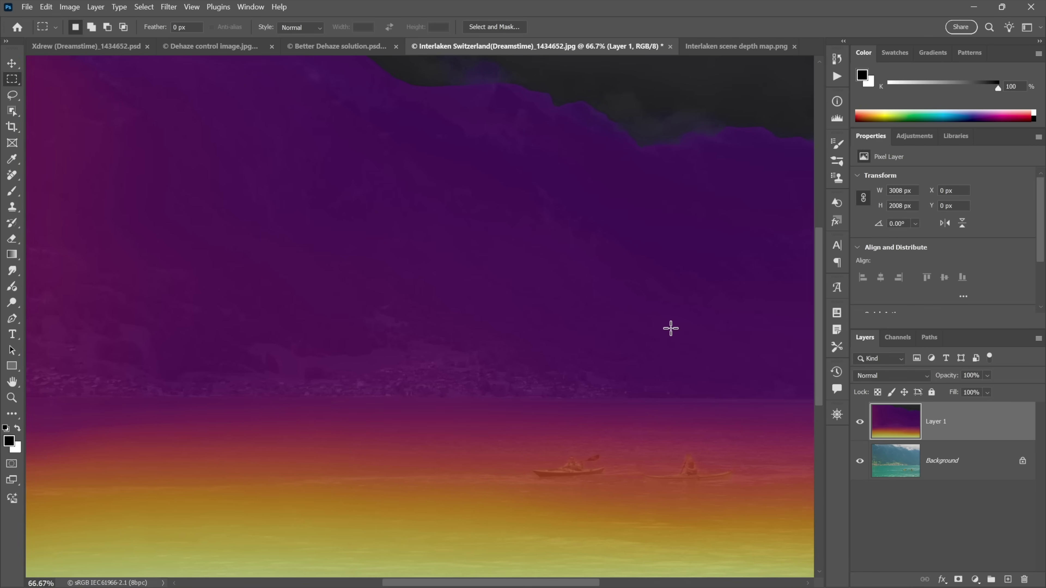
Rename the pasted layer as "visualize depth".
double_click(936, 421)
text(visualize depth)
key(Return)
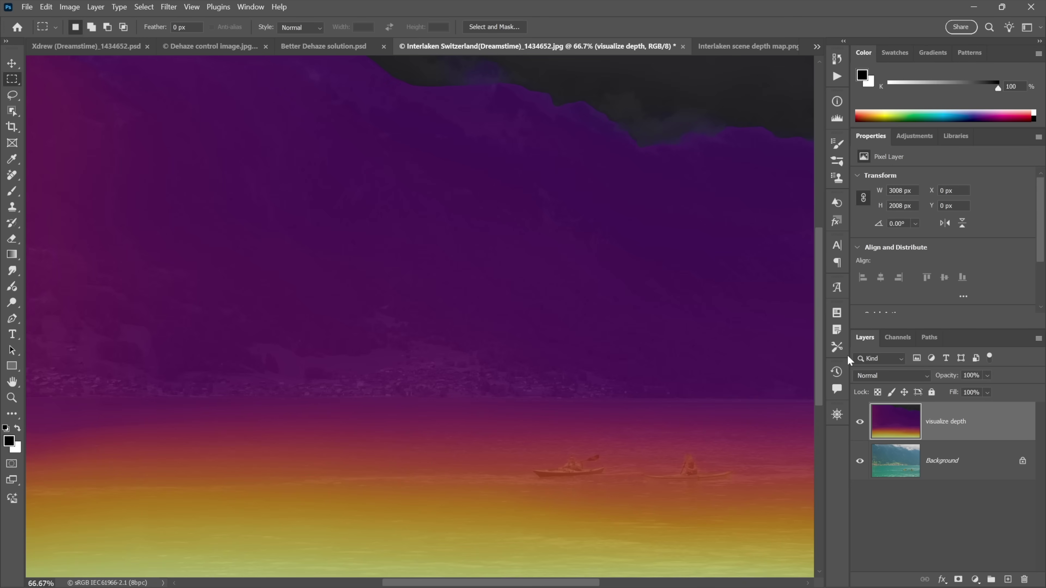
Compare the Blue, Red and Green channels of the depth image individually, and duplicate the Red channel.
click(899, 337)
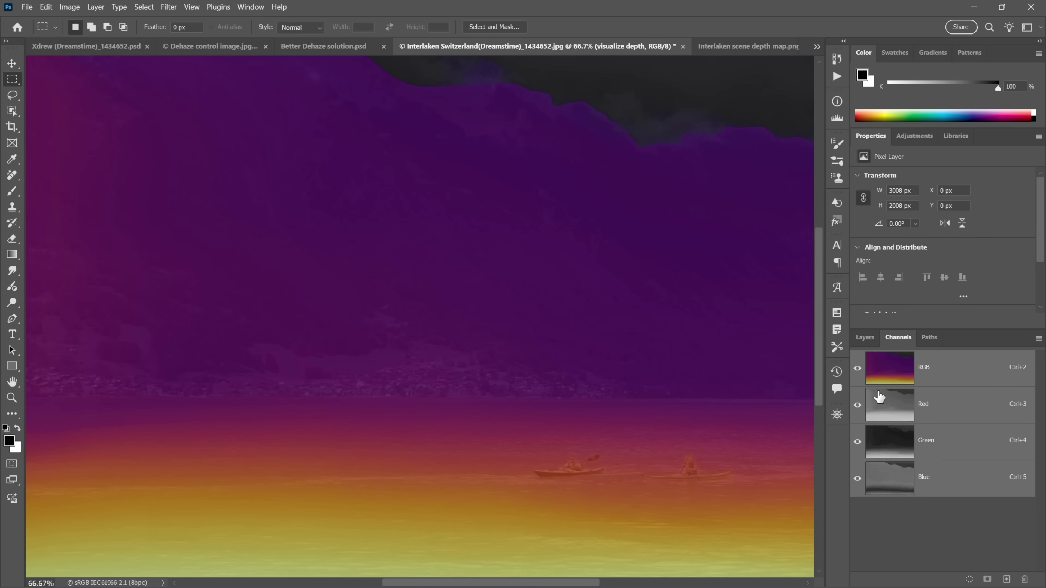
click(886, 487)
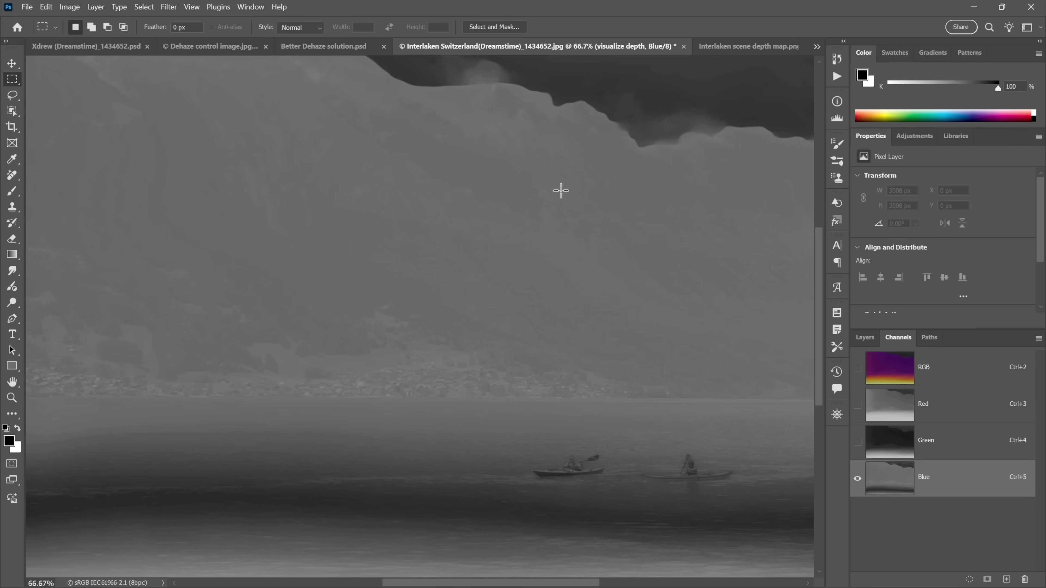
click(893, 409)
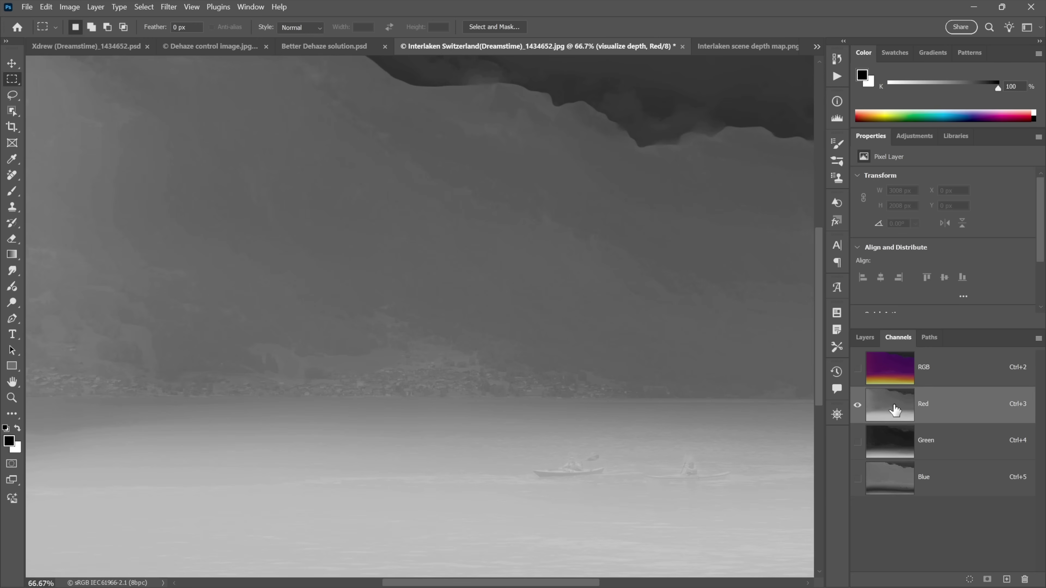
click(895, 442)
click(893, 405)
drag(900, 404, 1007, 581)
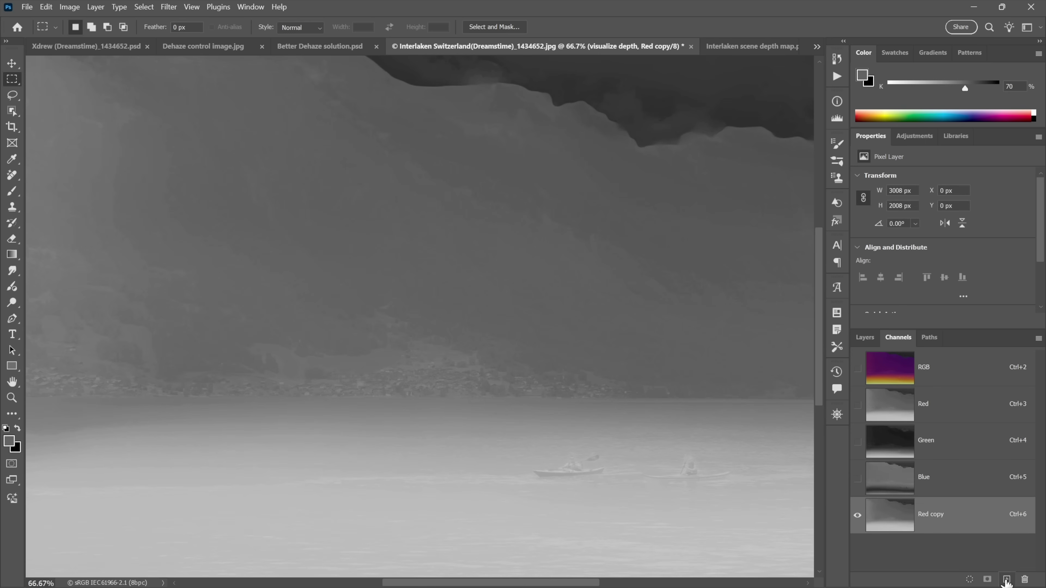
Rename the duplicated channel as "Red invert" and invert its tones.
double_click(935, 515)
text(in)
key(Return)
key(ctrl+i)
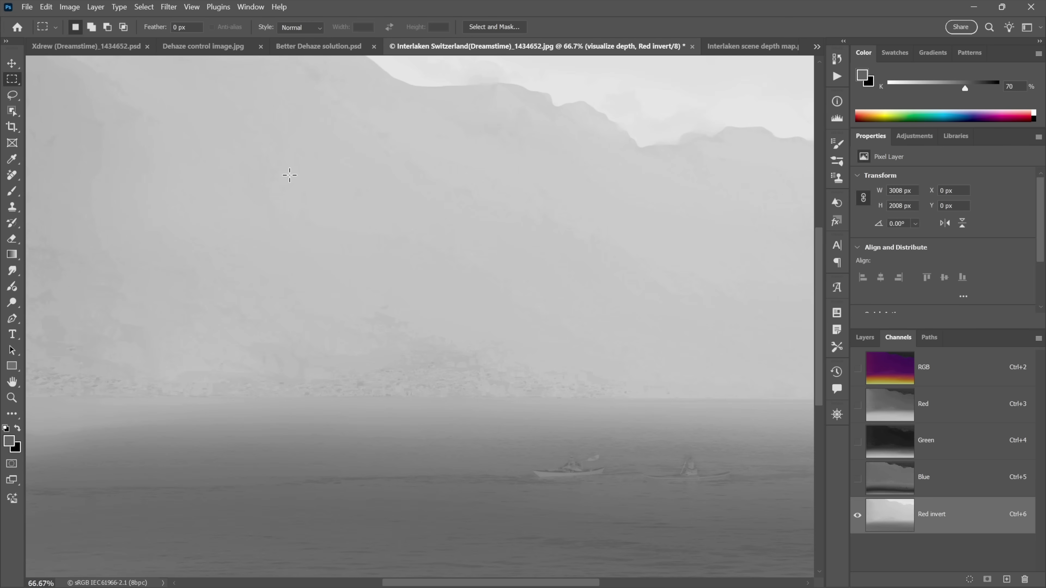
Open a Curves adjustment on the Red invert channel and set the white point input to 225 and the black point input to 80.
click(70, 8)
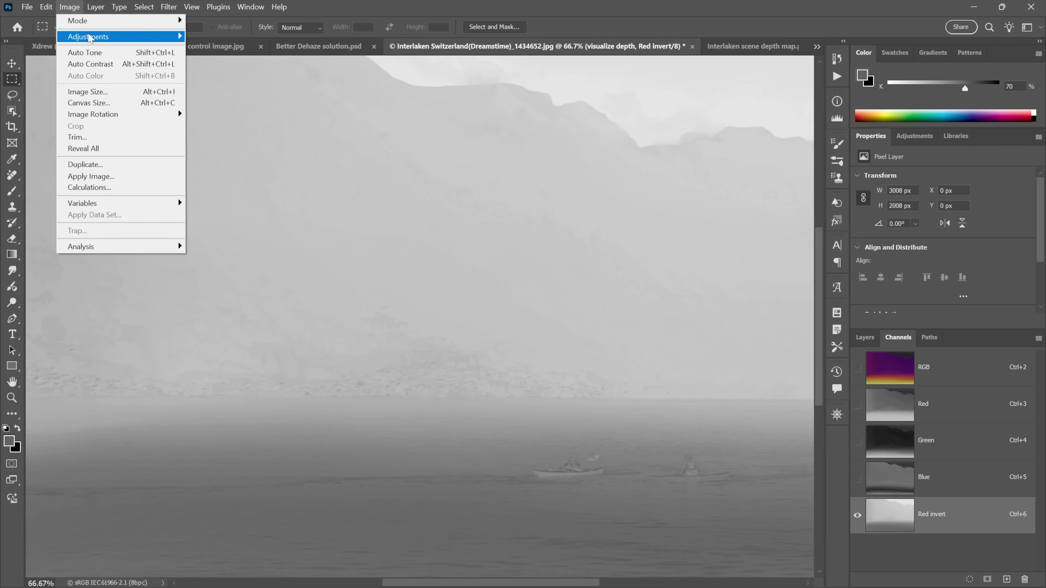
mouse_move(123, 36)
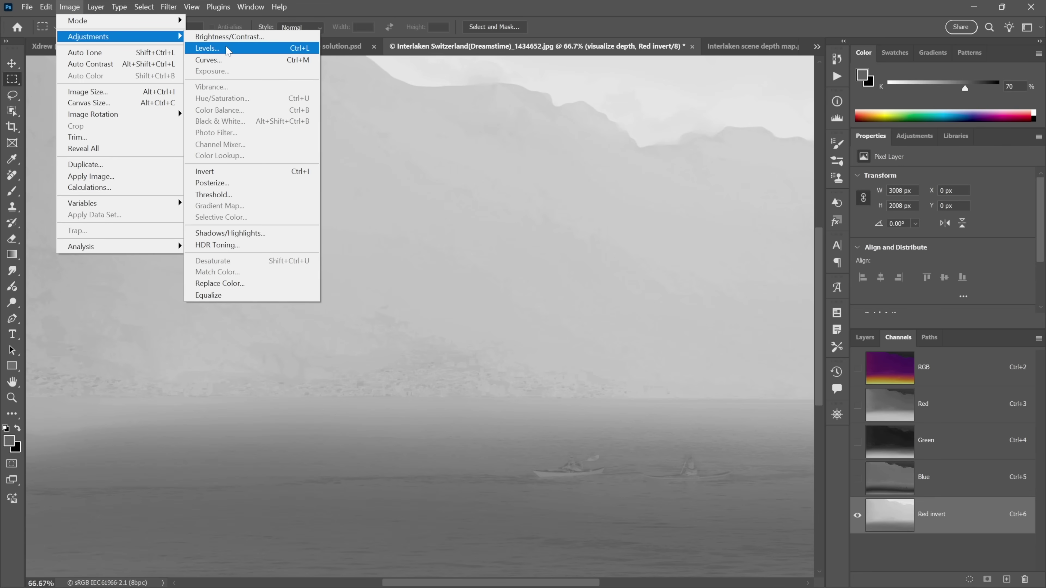
click(232, 61)
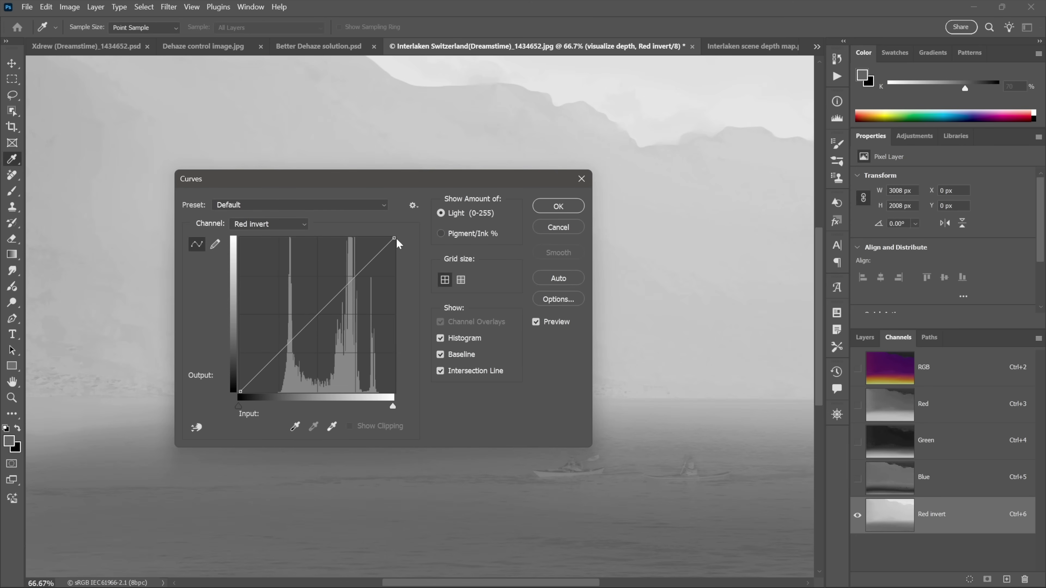
drag(394, 238, 376, 237)
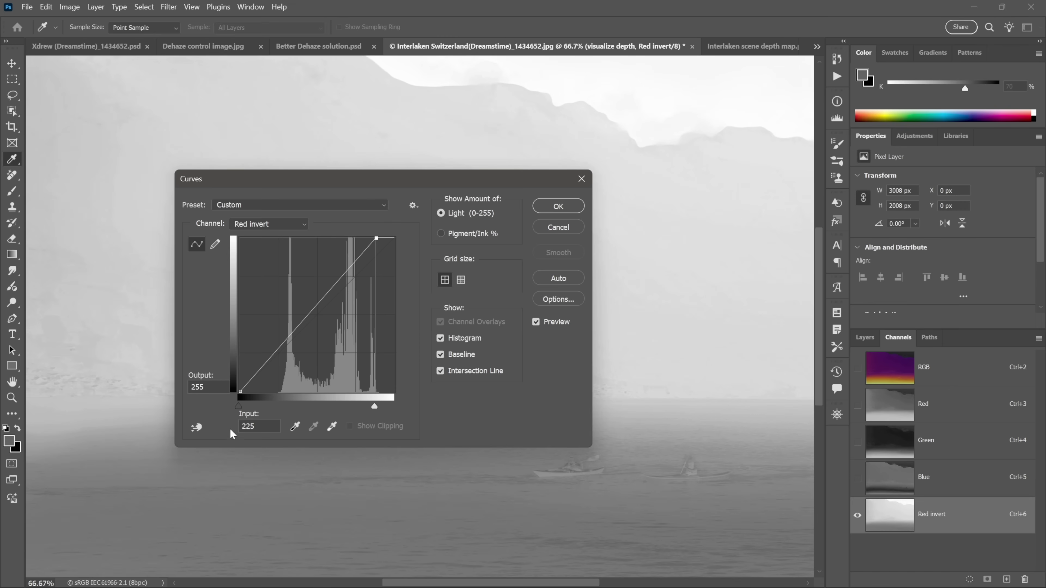
drag(240, 391, 289, 392)
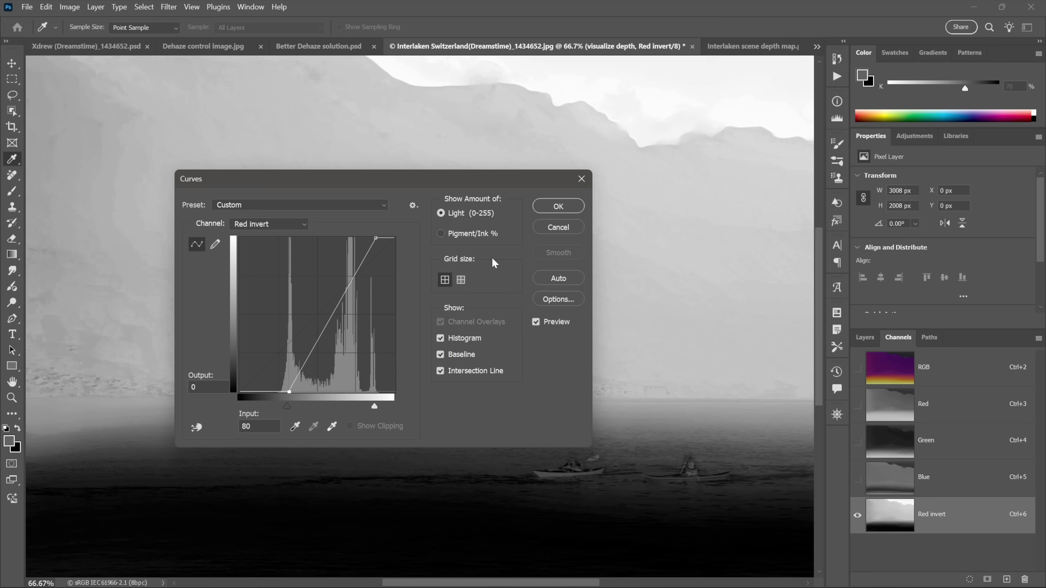
Add a curve point in the highlights with output 210 and input 210, and apply the Curves adjustment.
click(358, 272)
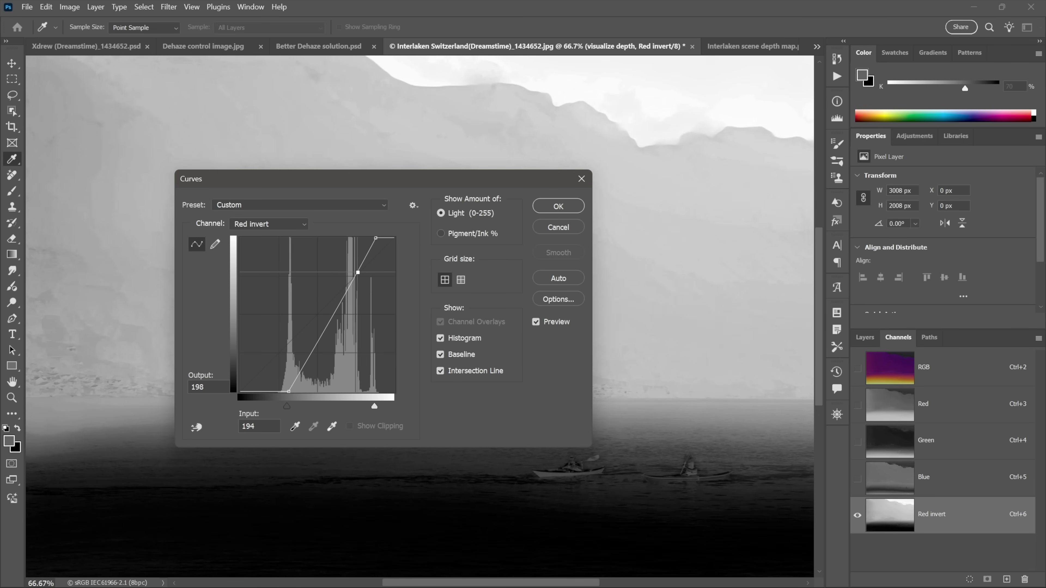
click(202, 387)
text(210)
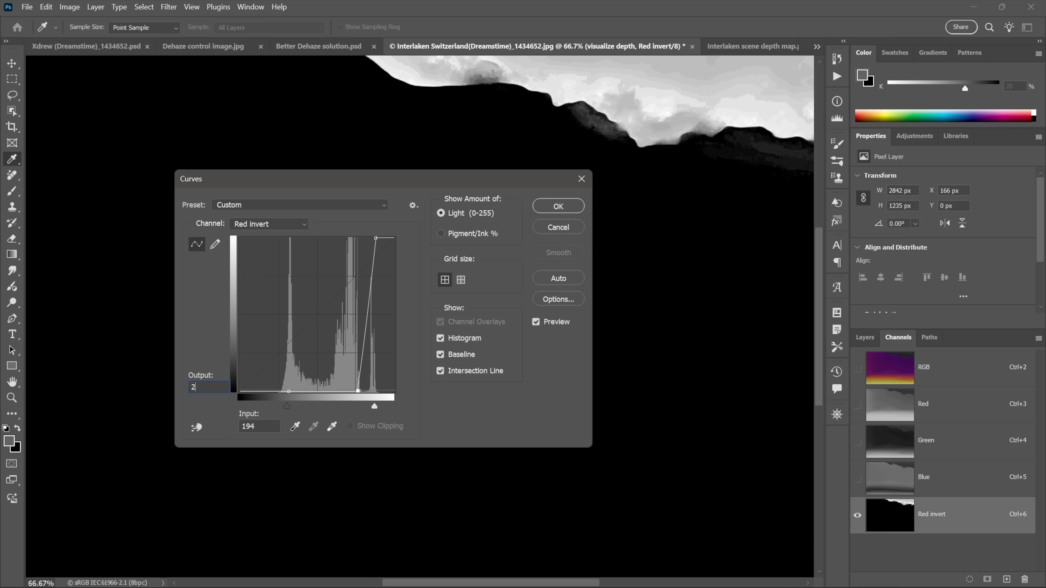
key(Tab)
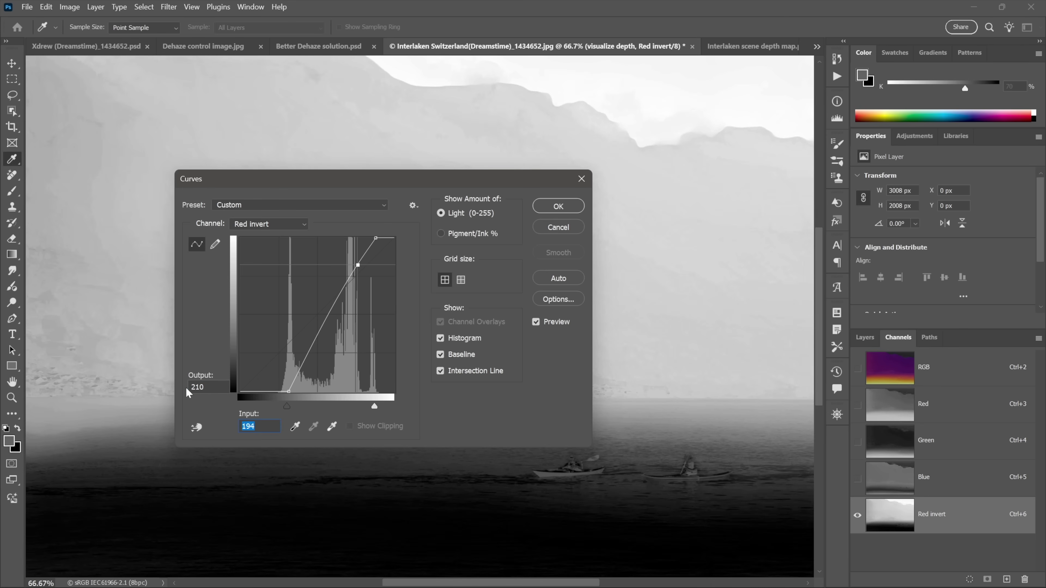
text(210)
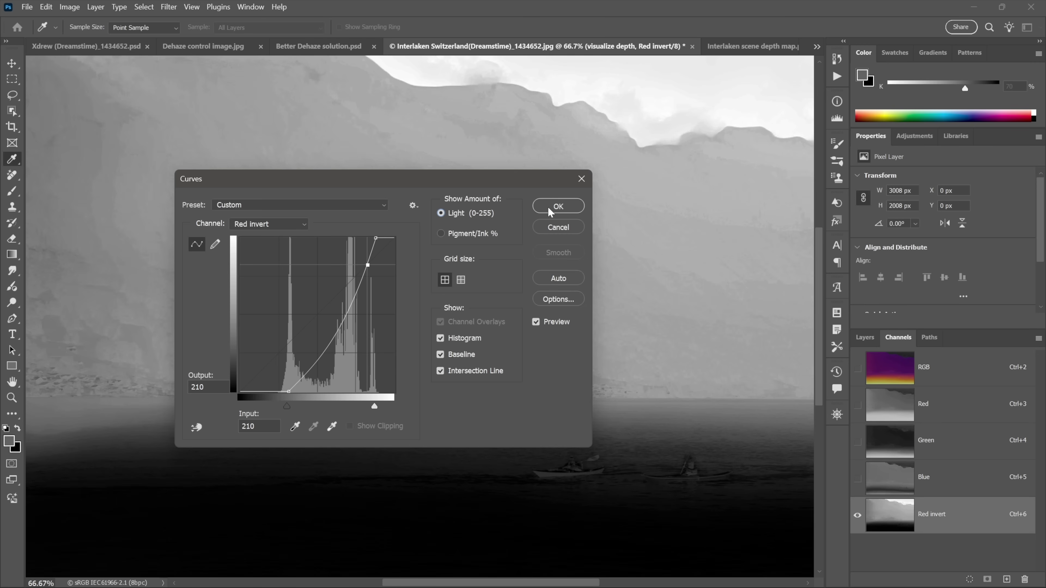
click(558, 206)
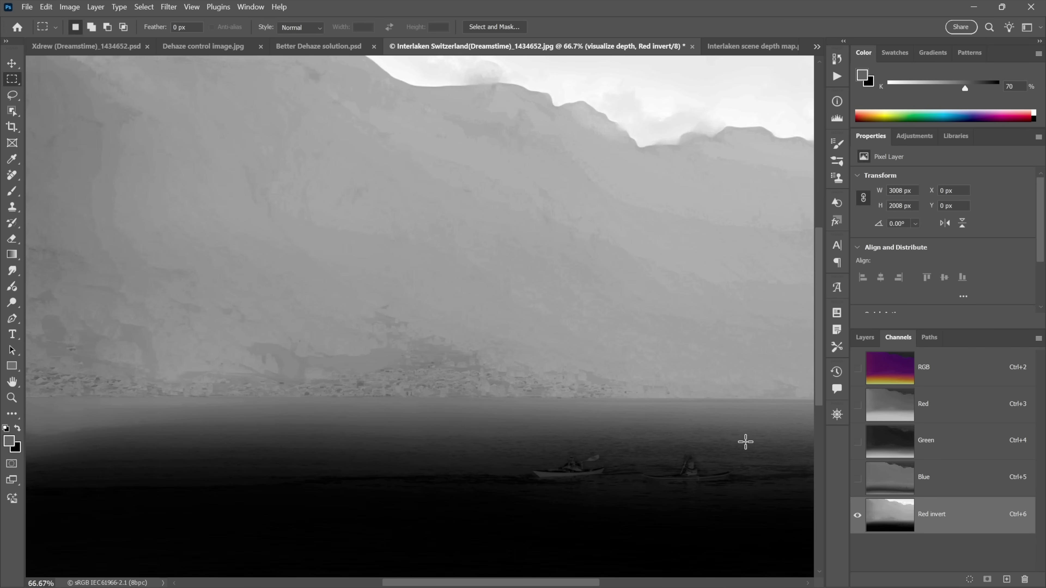
Load the Red invert channel as a selection, return to the RGB composite, and hide the visualize depth layer.
ctrl+click(889, 514)
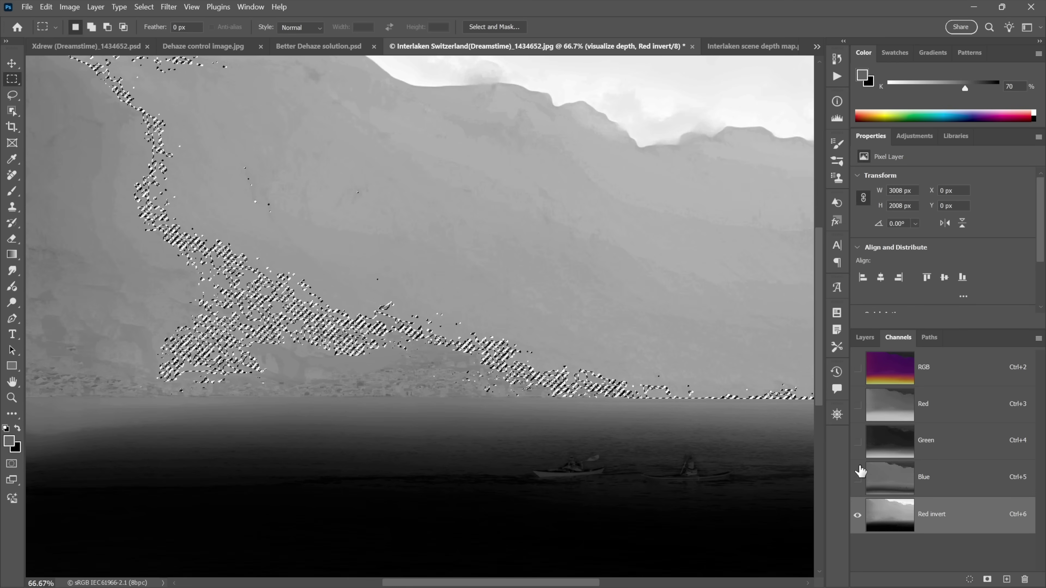
click(889, 372)
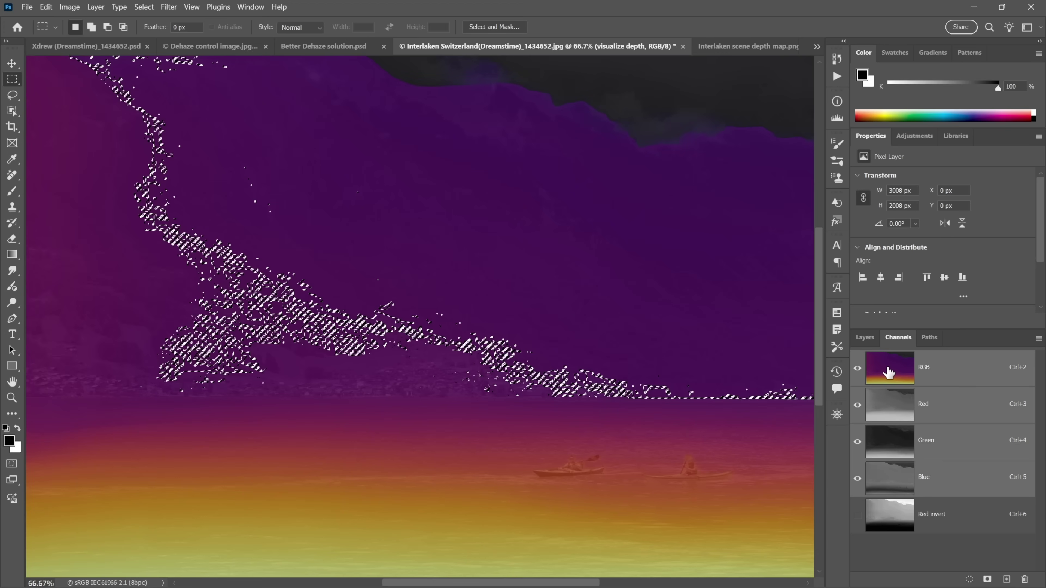
click(865, 339)
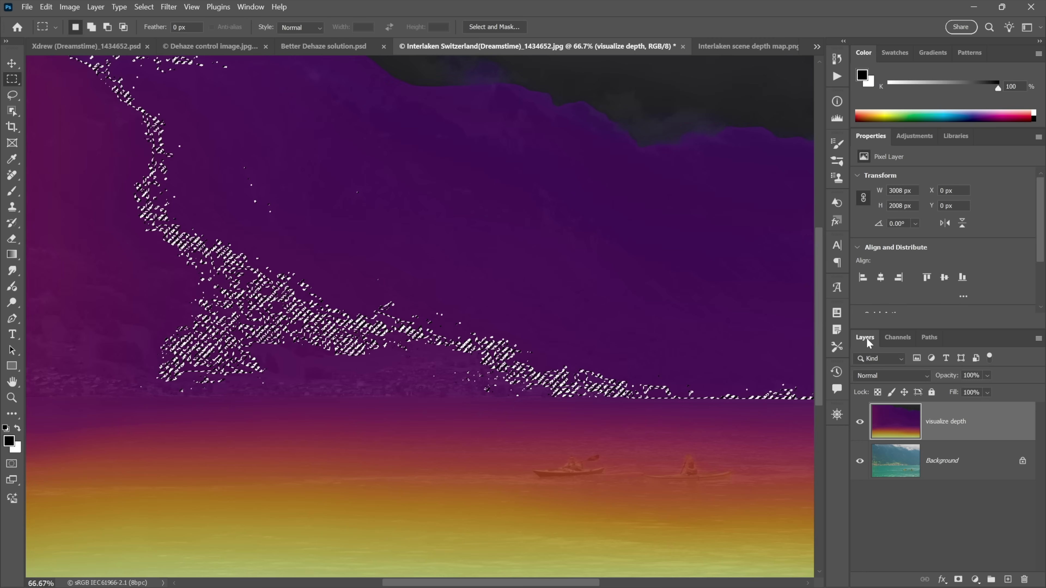
click(860, 421)
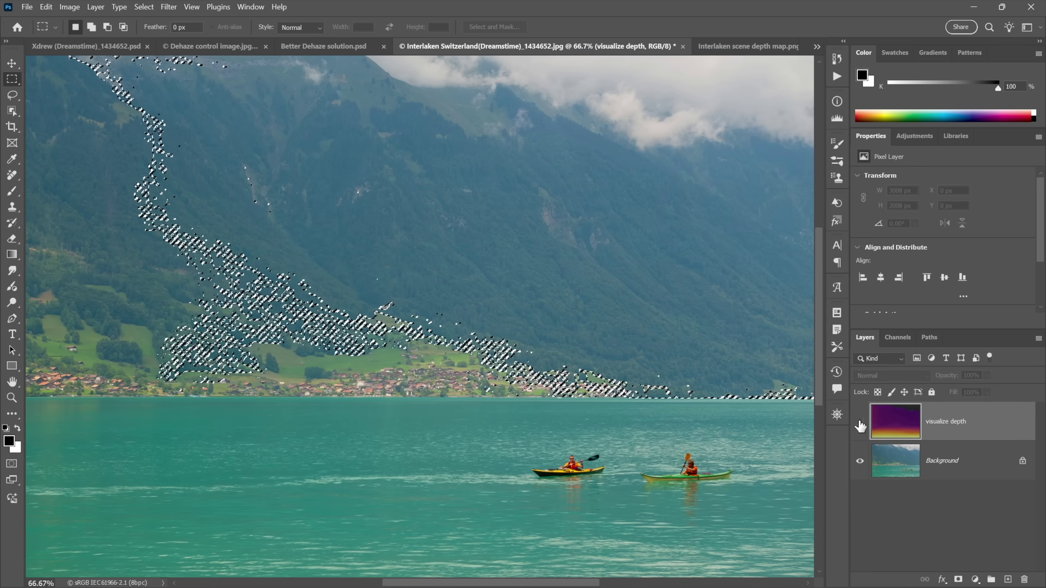
Add a Brightness/Contrast adjustment layer above the Background with contrast 100, and compare the image with and without it.
click(882, 469)
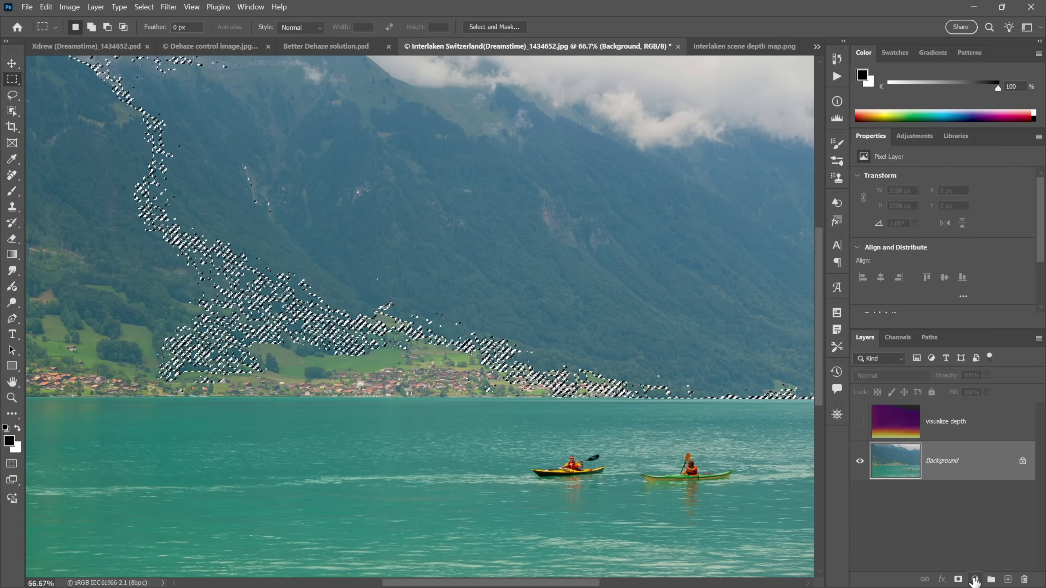
click(975, 580)
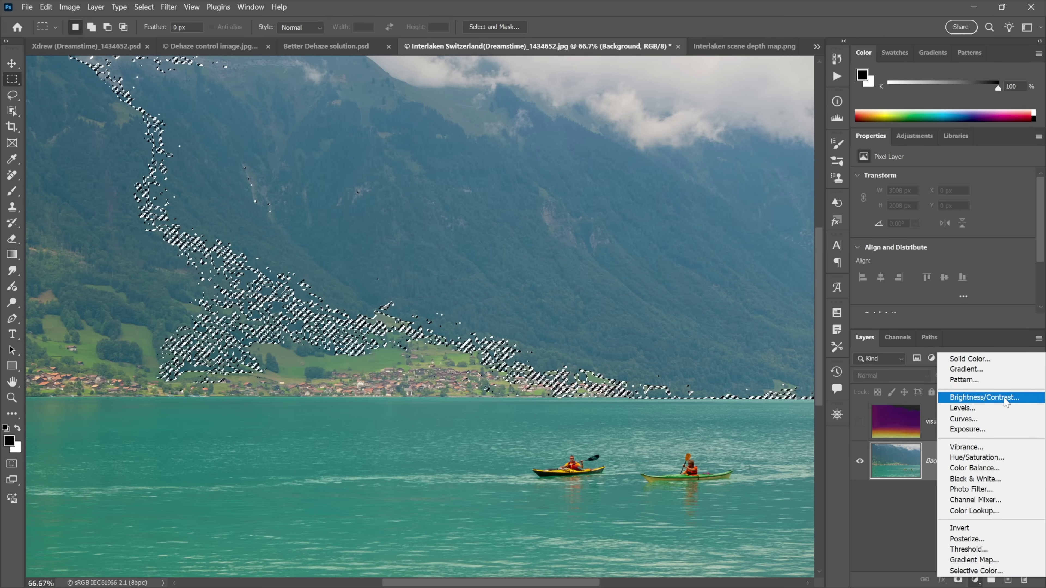
click(1003, 398)
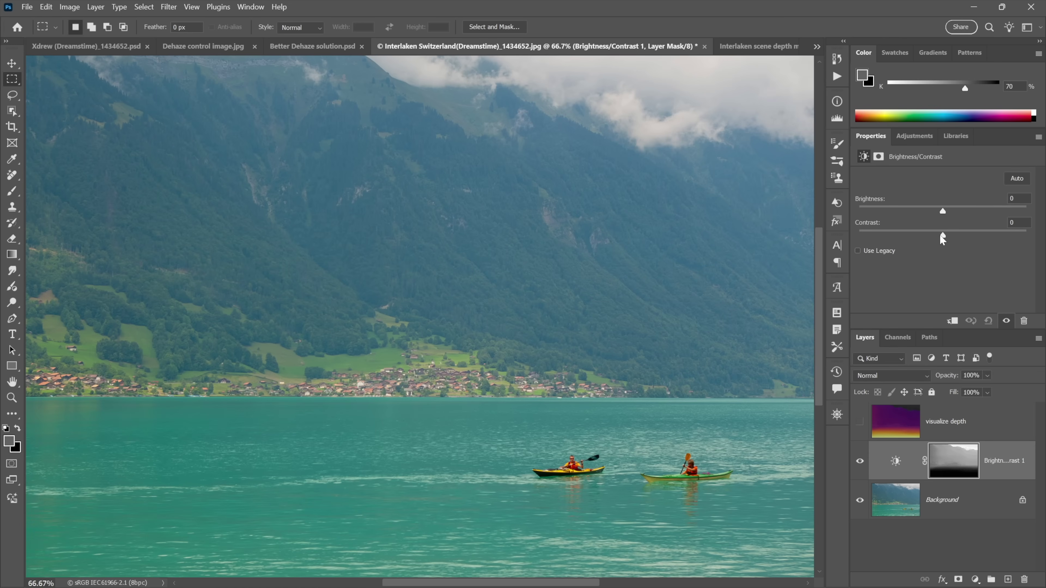
drag(943, 236, 1037, 232)
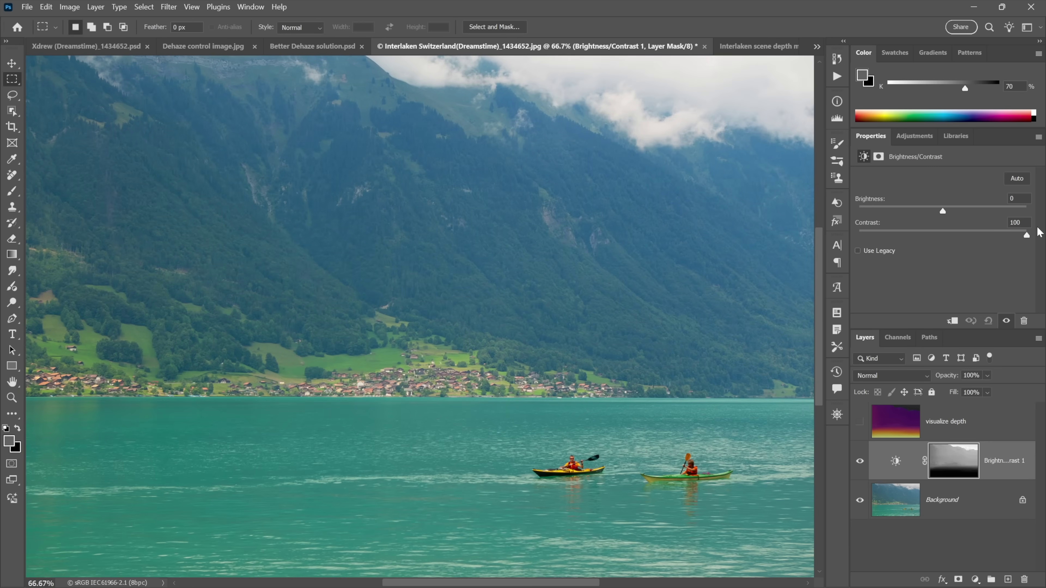
click(860, 461)
click(860, 462)
click(860, 461)
click(860, 462)
Set the Brightness/Contrast layer's blend mode to Overlay and compare the image with and without the adjustment.
click(900, 377)
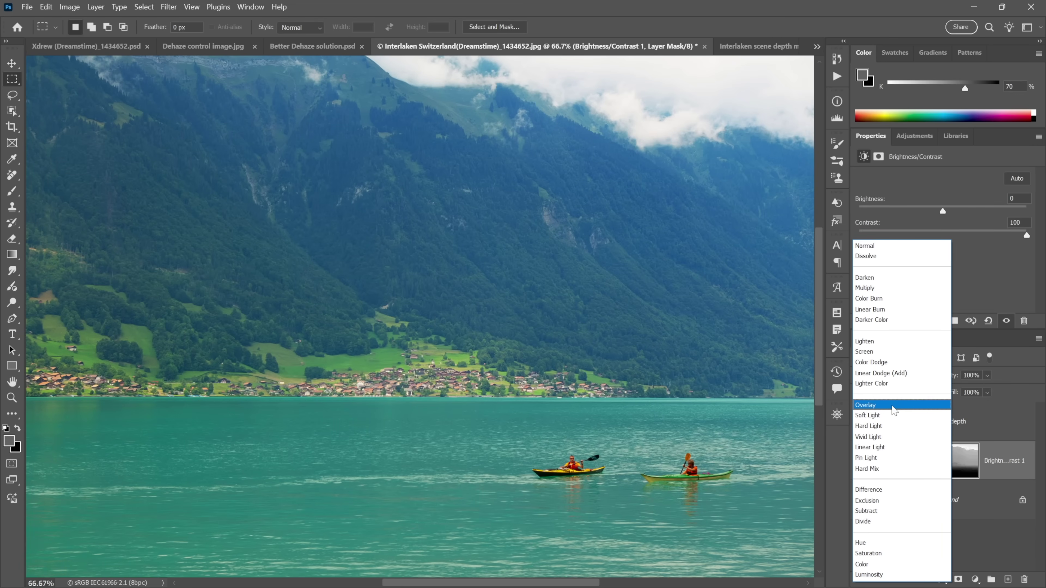
click(893, 410)
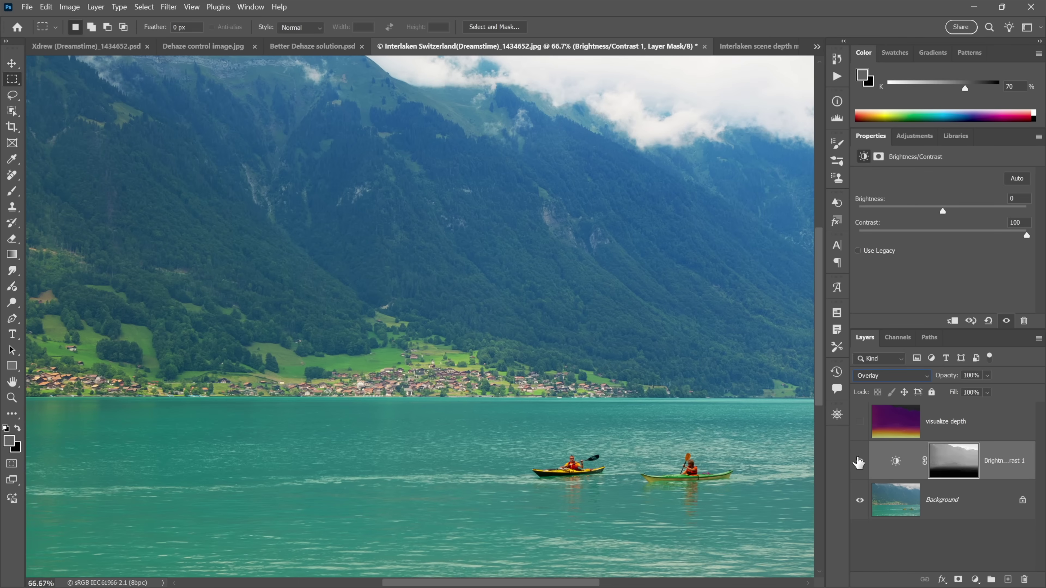
click(860, 462)
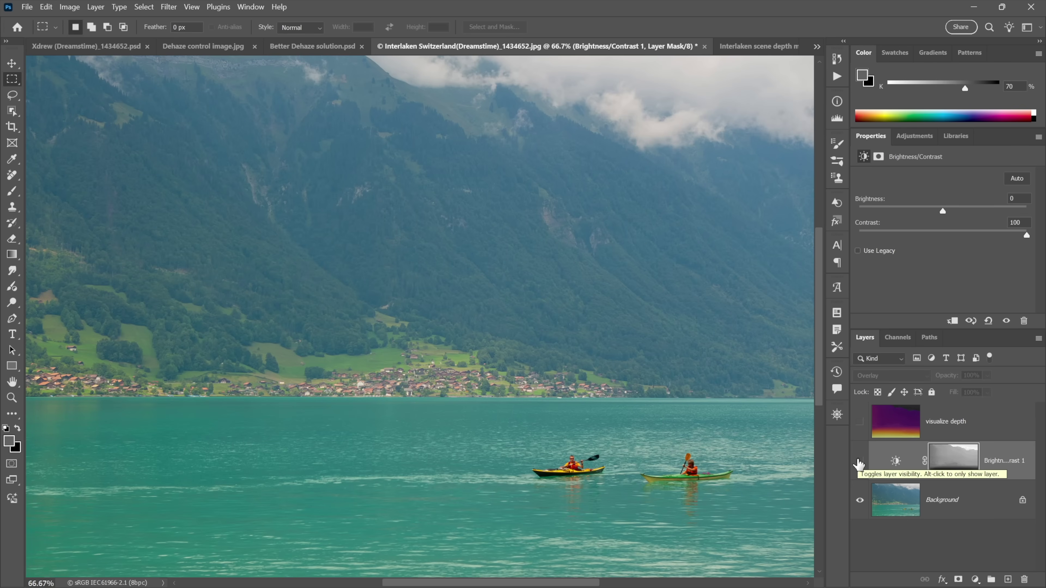
click(859, 462)
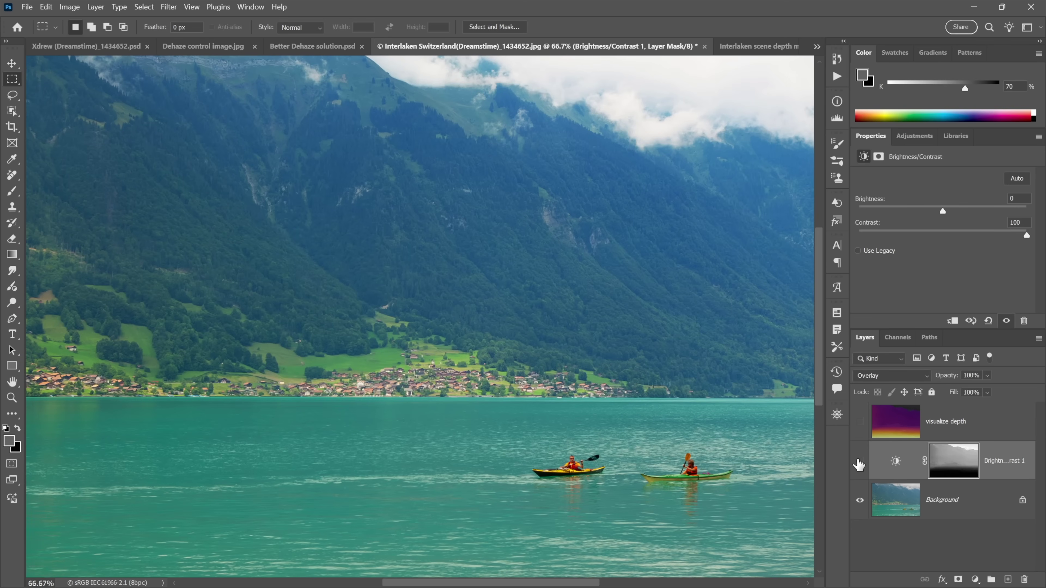
click(860, 462)
click(859, 463)
Lower the Brightness/Contrast layer's brightness to -50 and compare the image before and after the adjustment.
drag(943, 211, 925, 212)
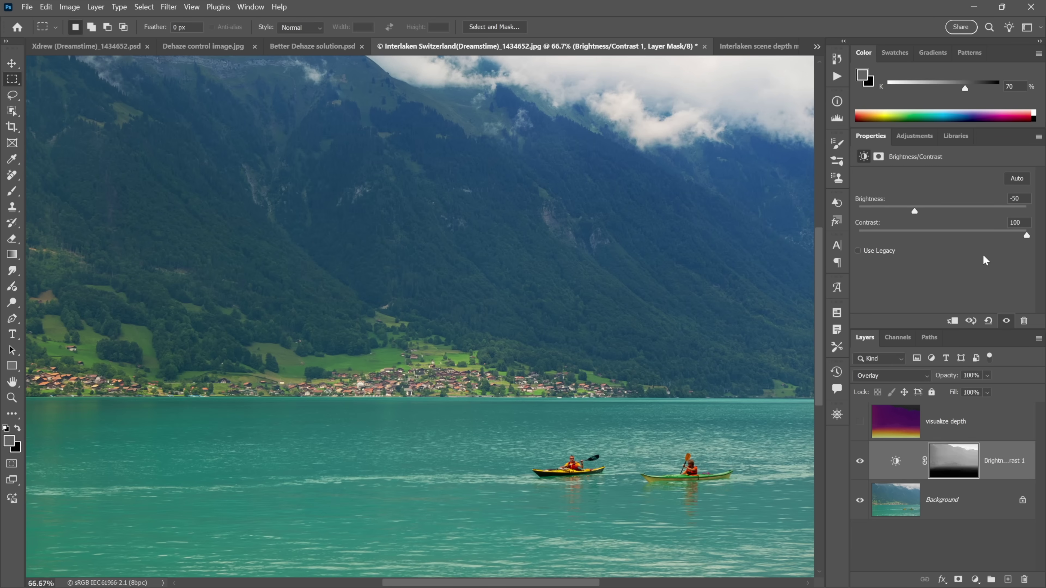
click(860, 461)
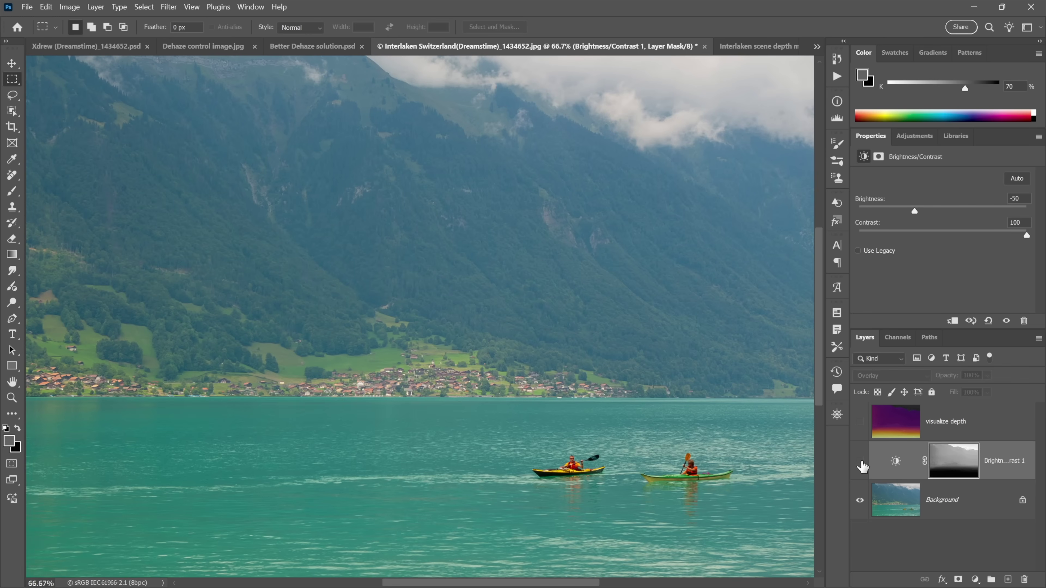
click(859, 462)
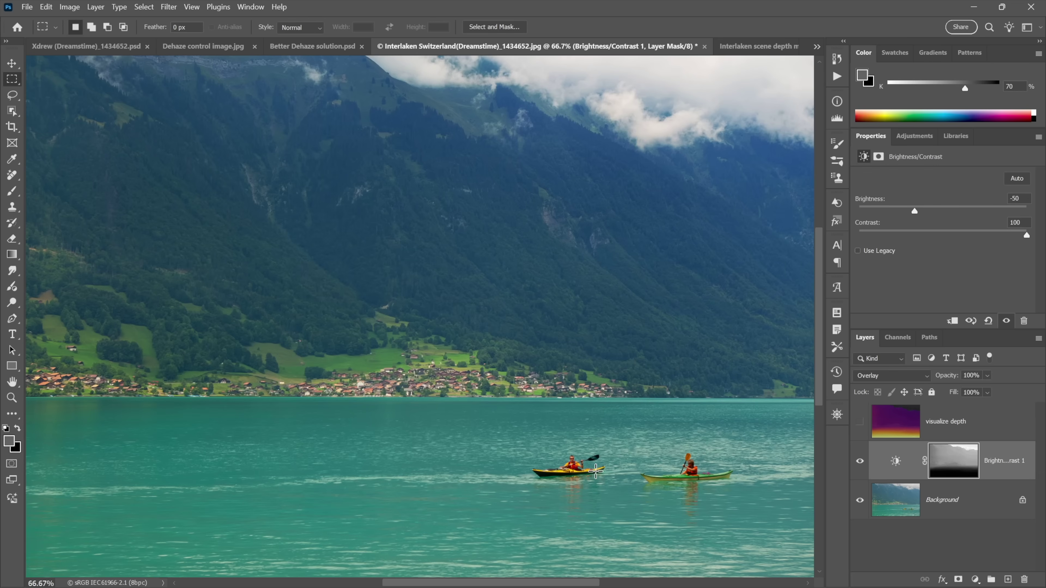
click(861, 462)
click(861, 462)
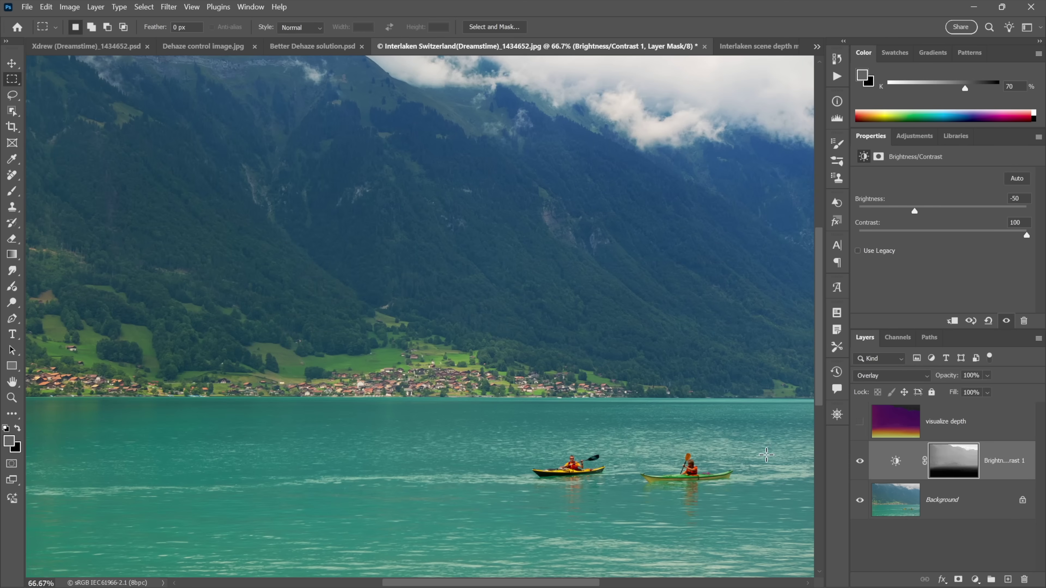